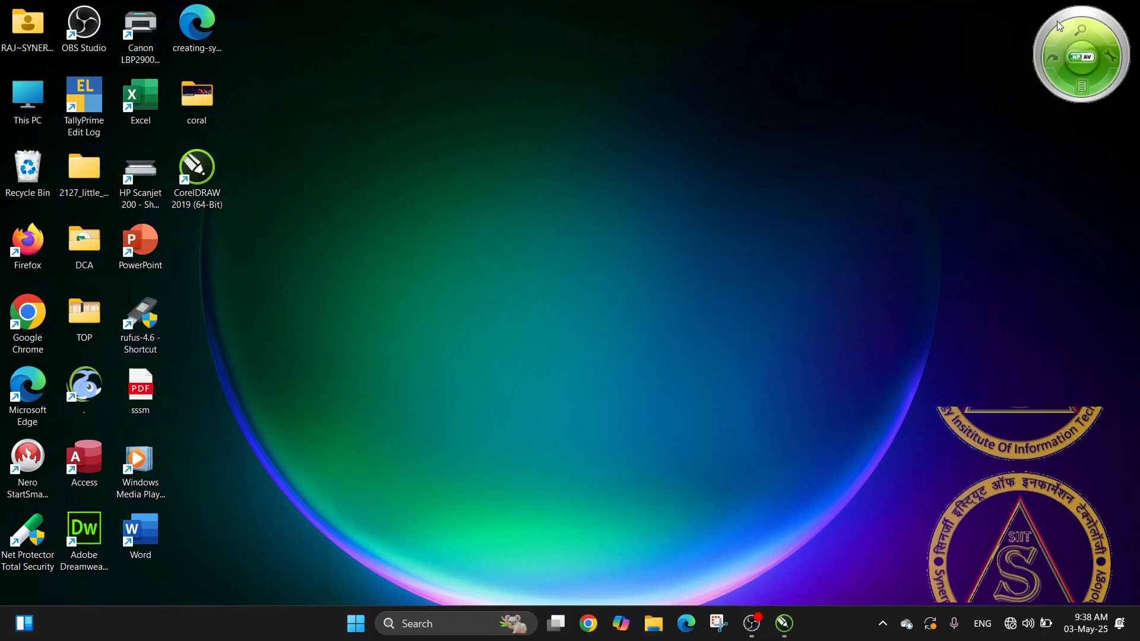
Switch to CorelDRAW 2019 and create a new portrait A4 document in inches with CMYK color at 300 dpi
{"action": "left_click", "coordinate": [785, 623]}
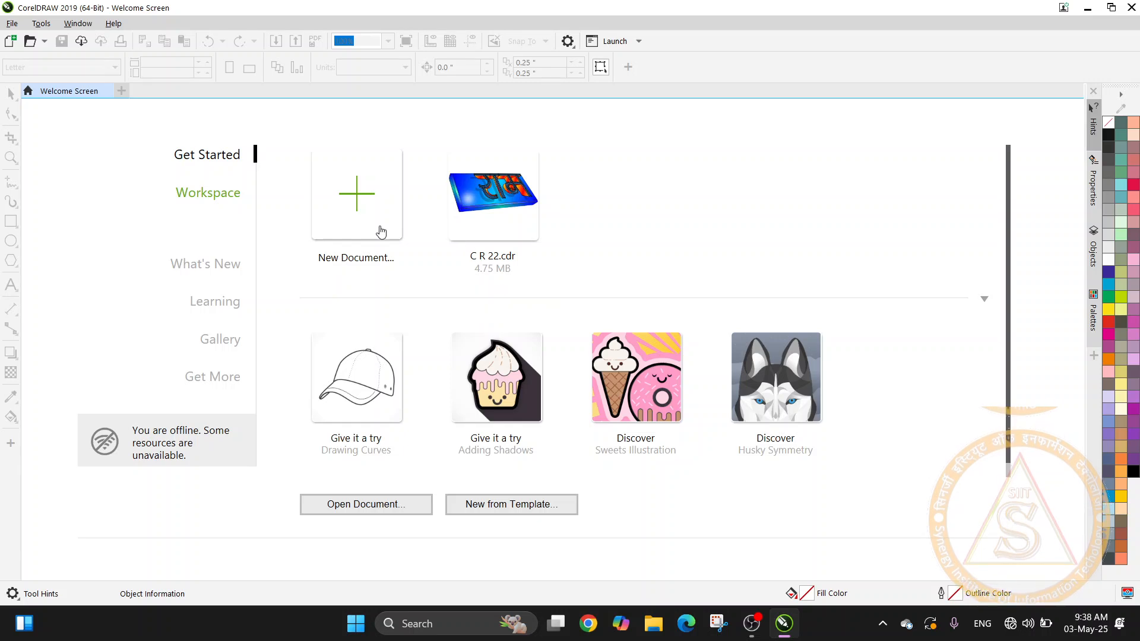
{"action": "left_click", "coordinate": [348, 204]}
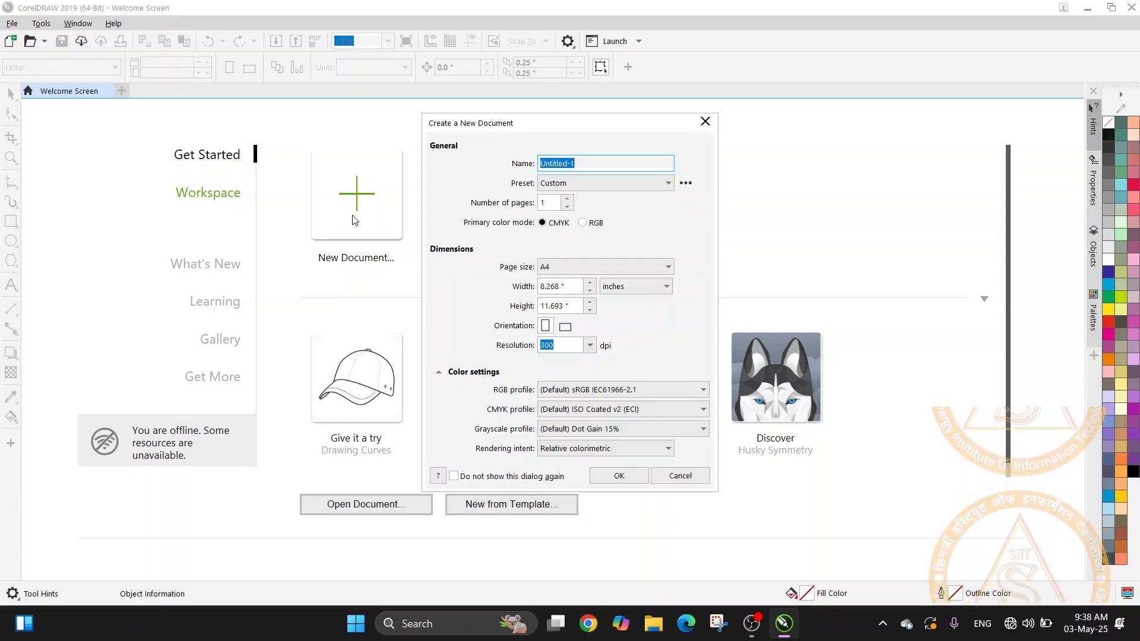
{"action": "left_click", "coordinate": [607, 476]}
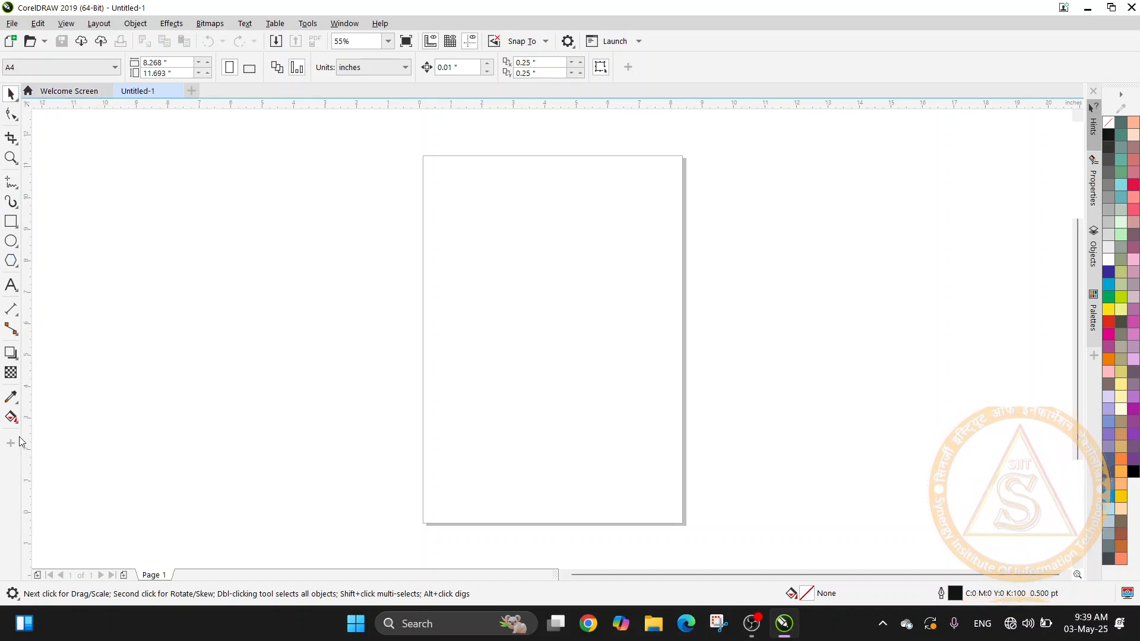
Examine the tool variants grouped under Pick, Shape, Crop, Zoom, Freehand and Artistic Media
{"action": "left_click", "coordinate": [18, 101]}
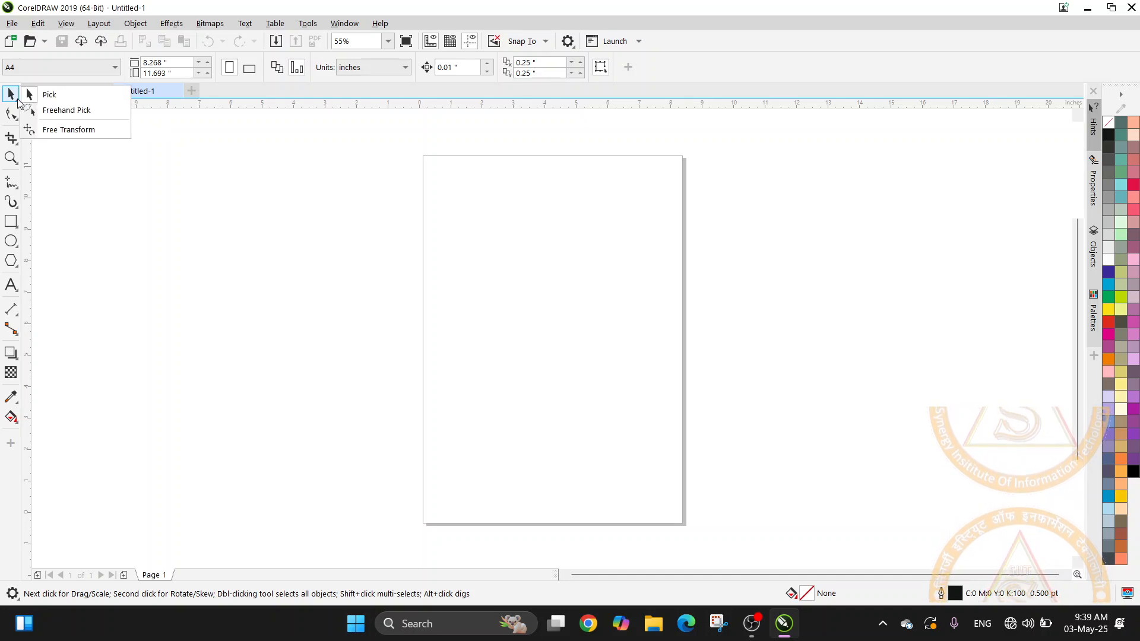
{"action": "left_click", "coordinate": [18, 115]}
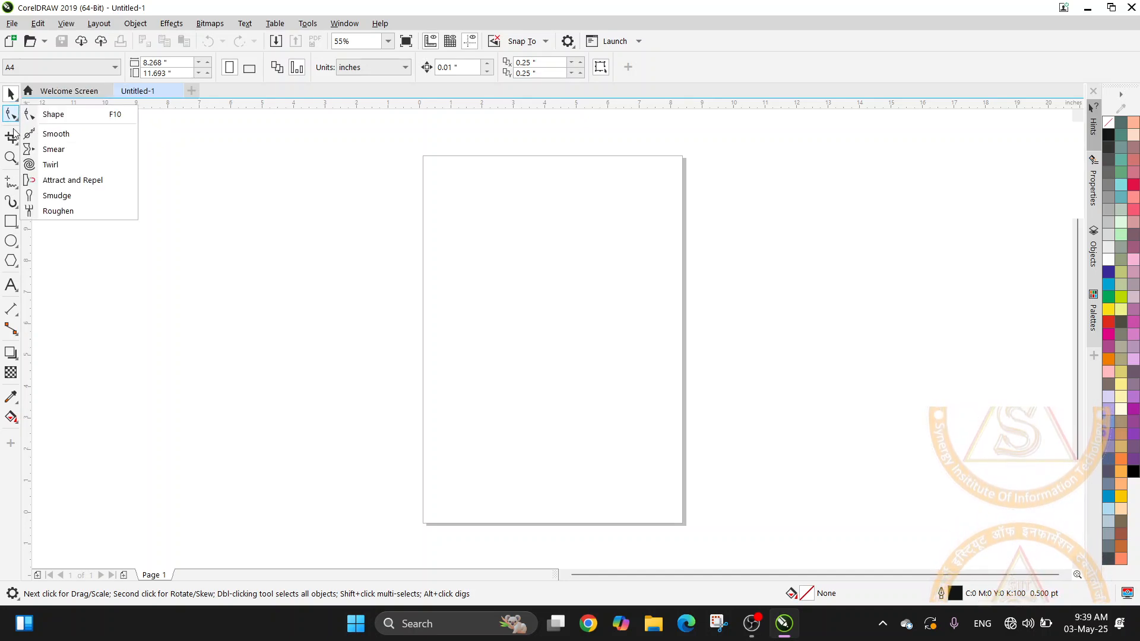
{"action": "left_click", "coordinate": [16, 142]}
{"action": "left_click", "coordinate": [16, 163]}
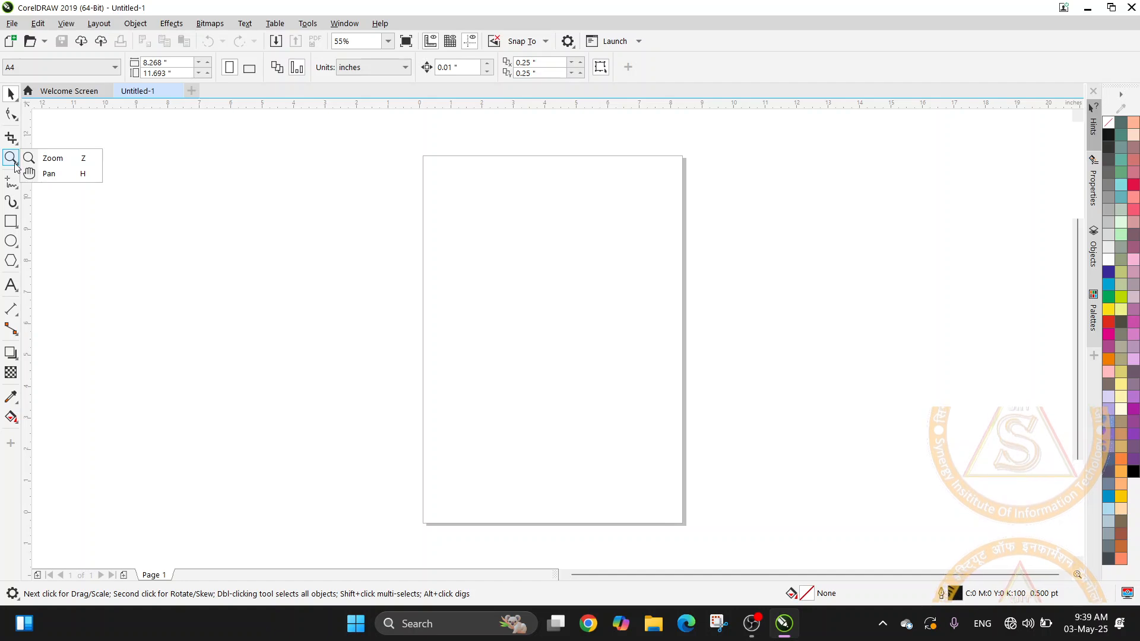
{"action": "left_click", "coordinate": [18, 186]}
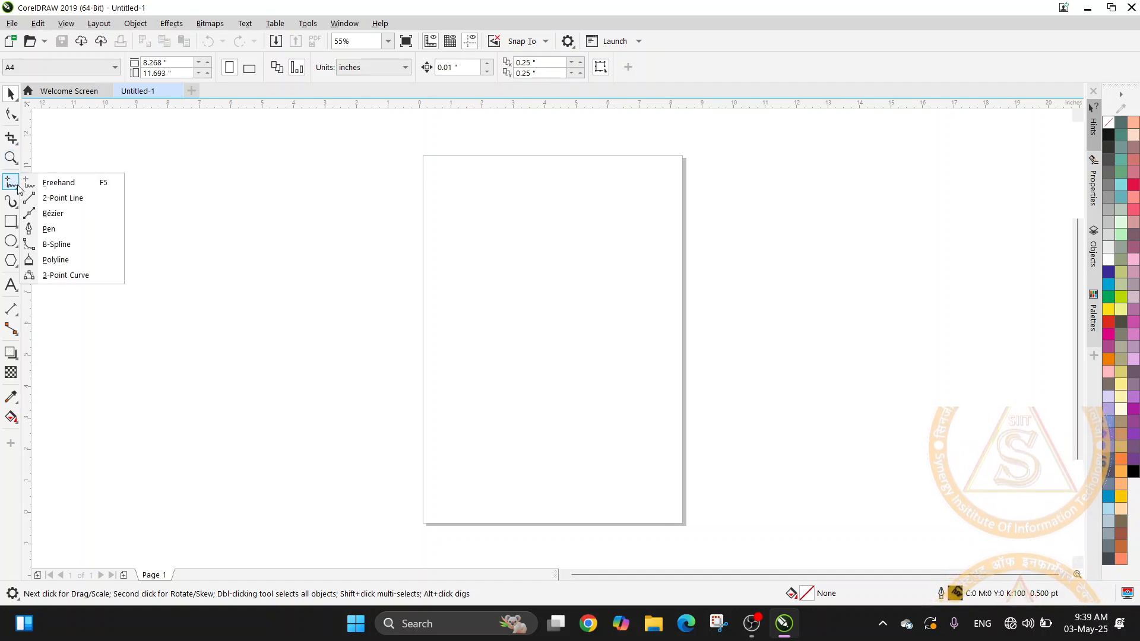
{"action": "left_click", "coordinate": [18, 203]}
{"action": "left_click", "coordinate": [18, 184]}
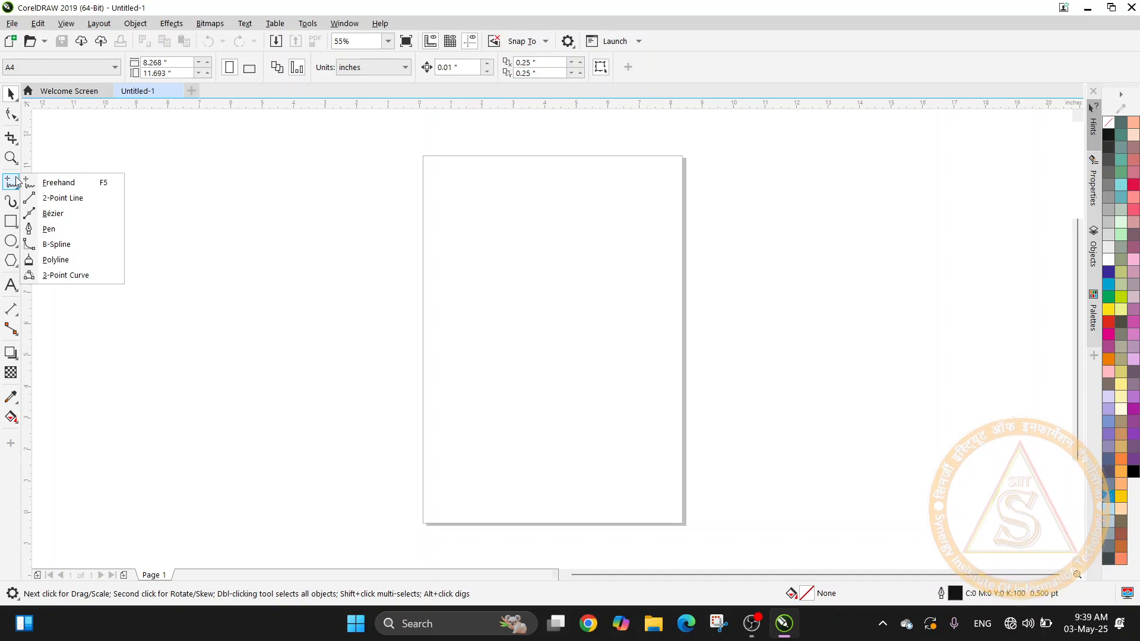
{"action": "left_click", "coordinate": [17, 162]}
{"action": "left_click", "coordinate": [16, 118]}
{"action": "left_click", "coordinate": [17, 98]}
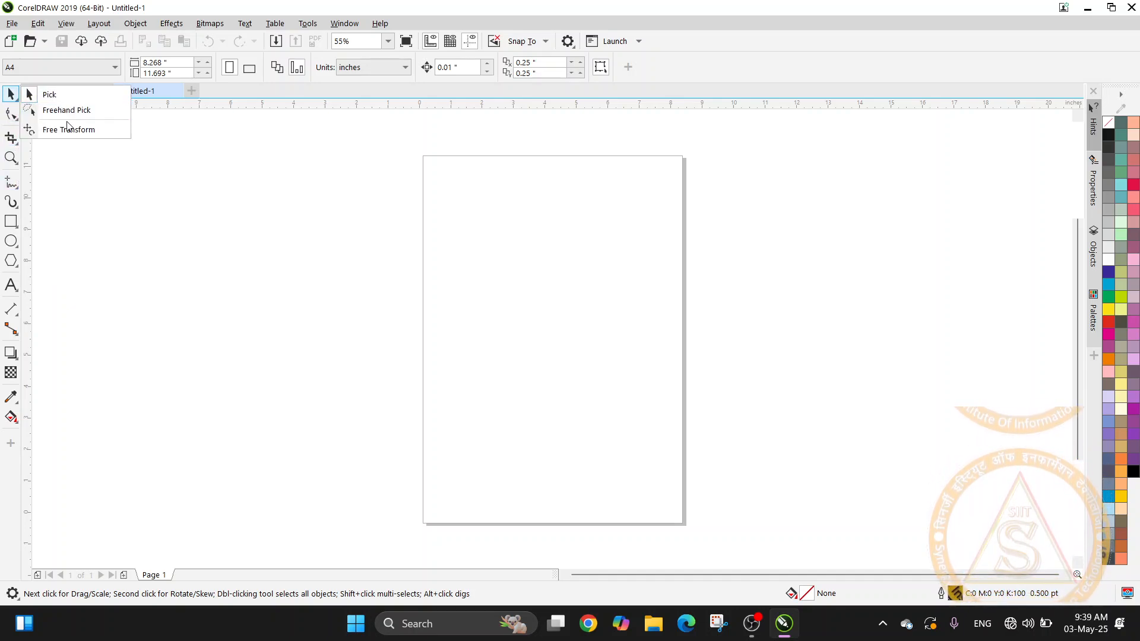
{"action": "left_click", "coordinate": [4, 118]}
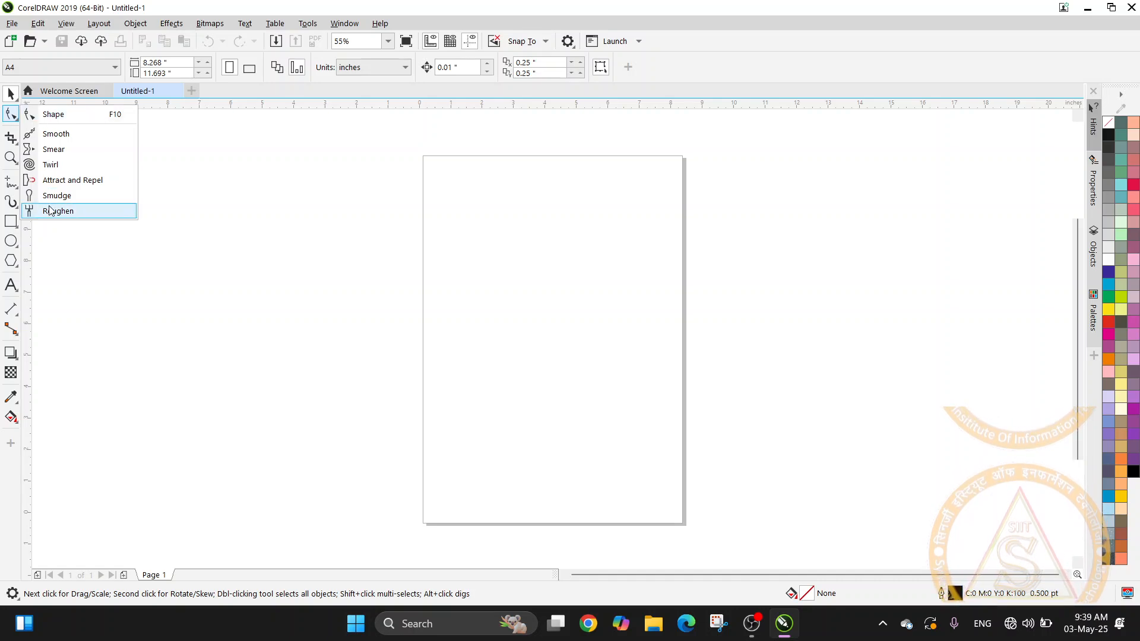
{"action": "left_click", "coordinate": [16, 143]}
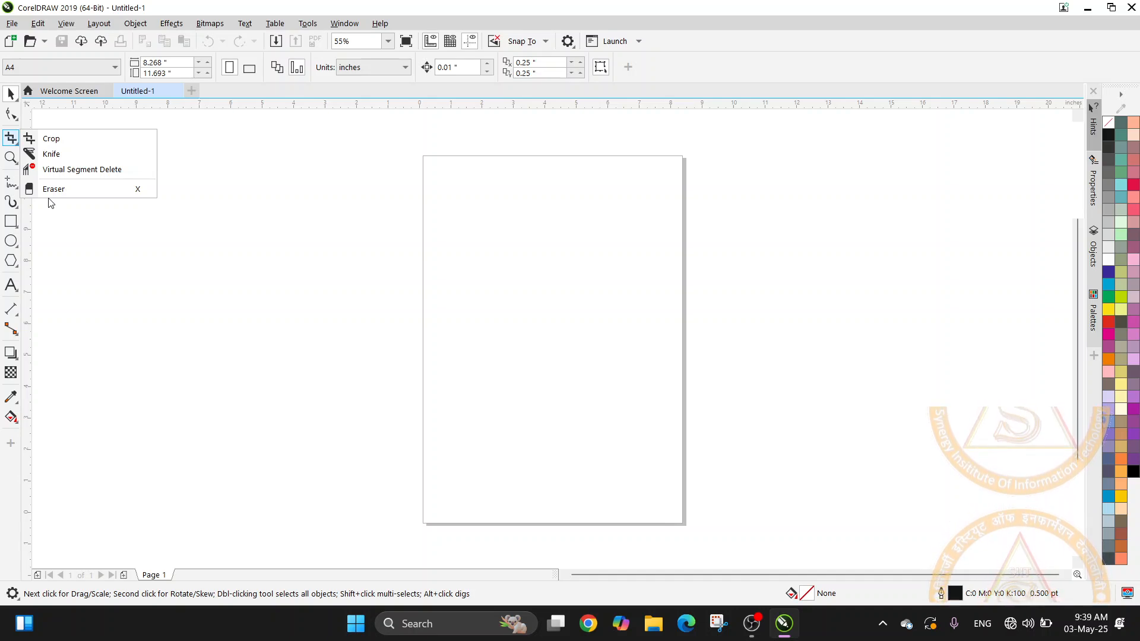
{"action": "left_click", "coordinate": [15, 98]}
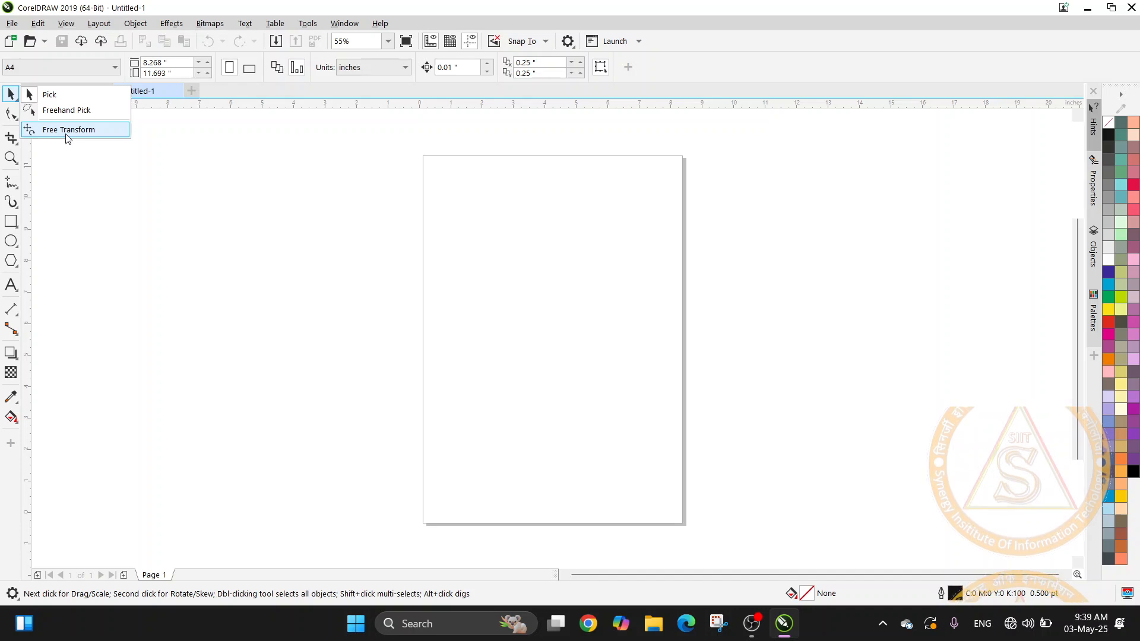
{"action": "left_click", "coordinate": [12, 114]}
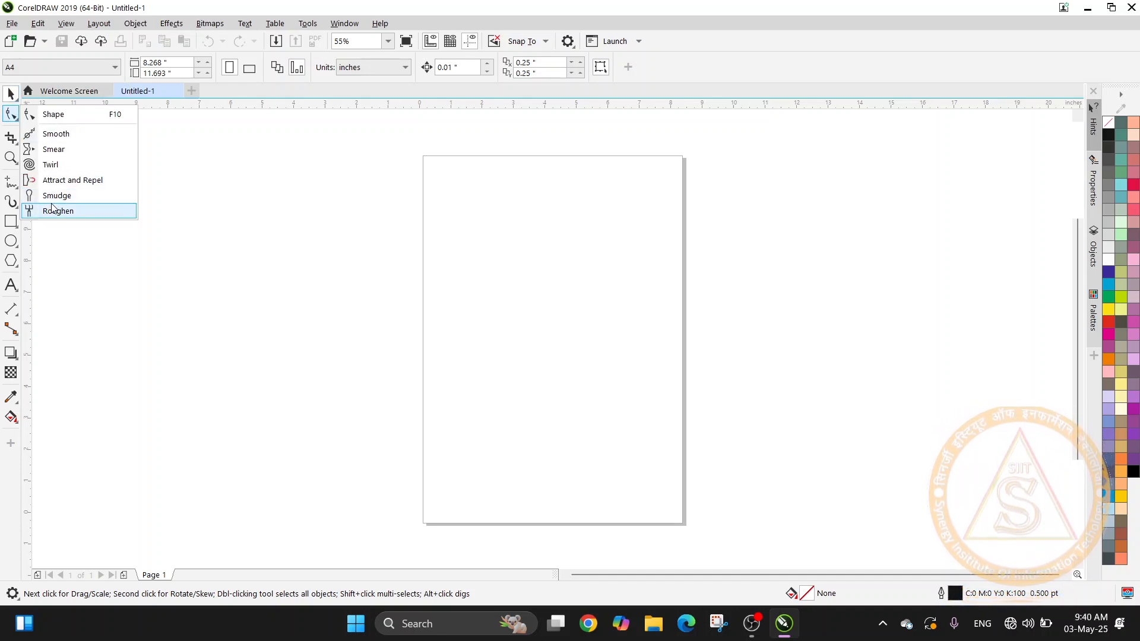
{"action": "mouse_move", "coordinate": [12, 96]}
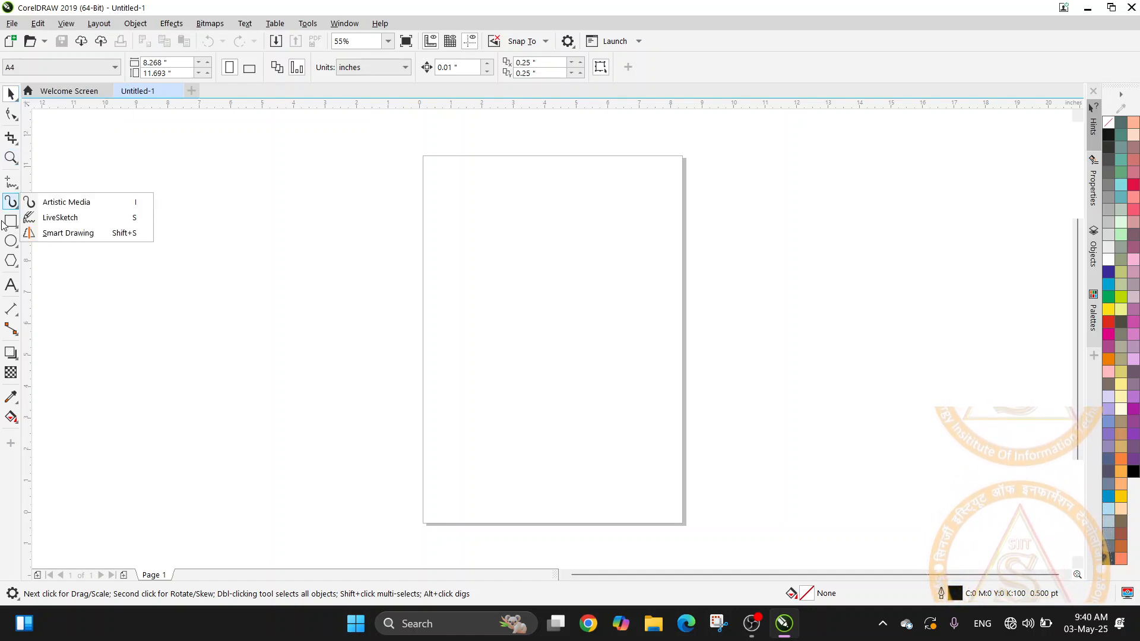
Draw a rectangle about 9.44 by 5.12 inches with the Rectangle tool, overlapping the page's left edge
{"action": "mouse_move", "coordinate": [10, 224]}
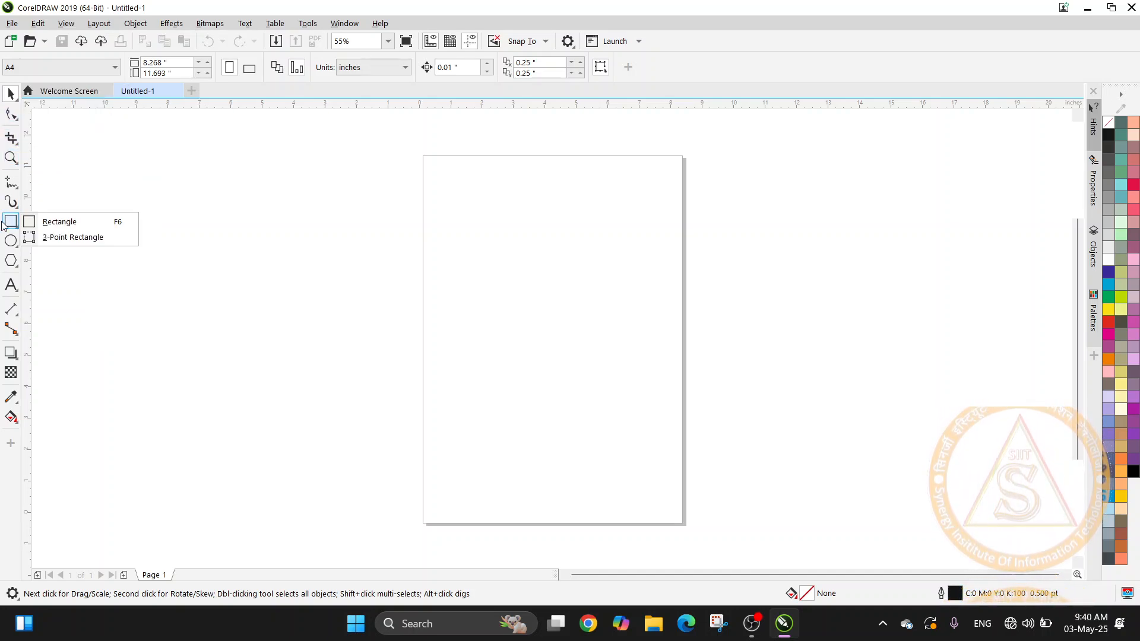
{"action": "left_click", "coordinate": [64, 224]}
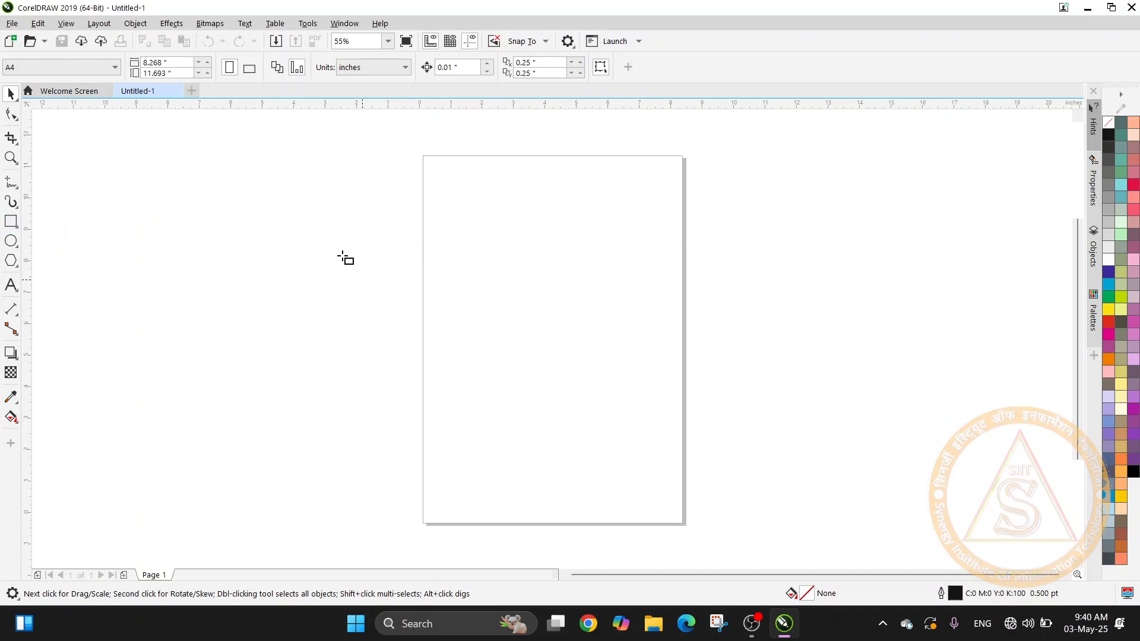
{"action": "left_click_drag", "start_coordinate": [305, 230], "coordinate": [603, 390]}
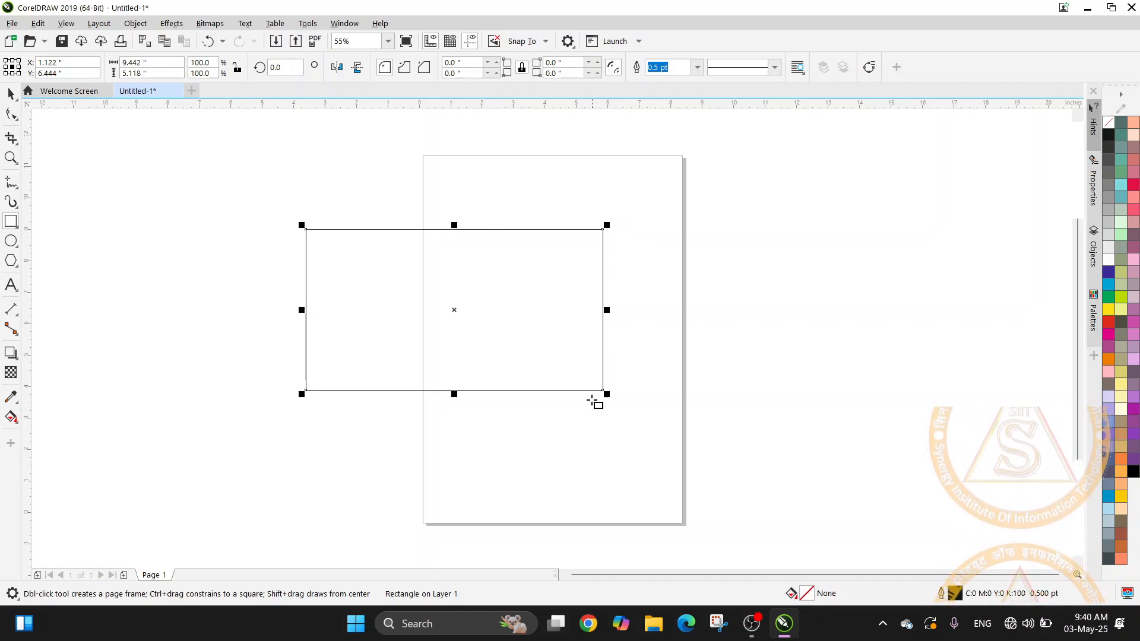
Set the rectangle's horizontal position (X) to 2.2 inches and deselect it
{"action": "left_click", "coordinate": [10, 95]}
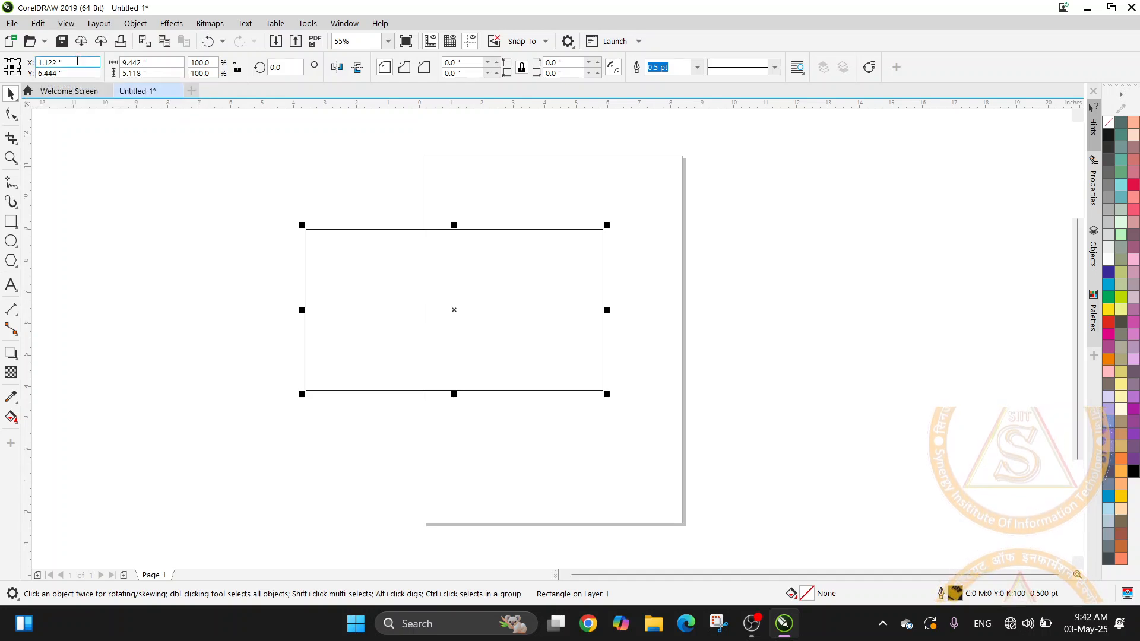
{"action": "left_click", "coordinate": [50, 61]}
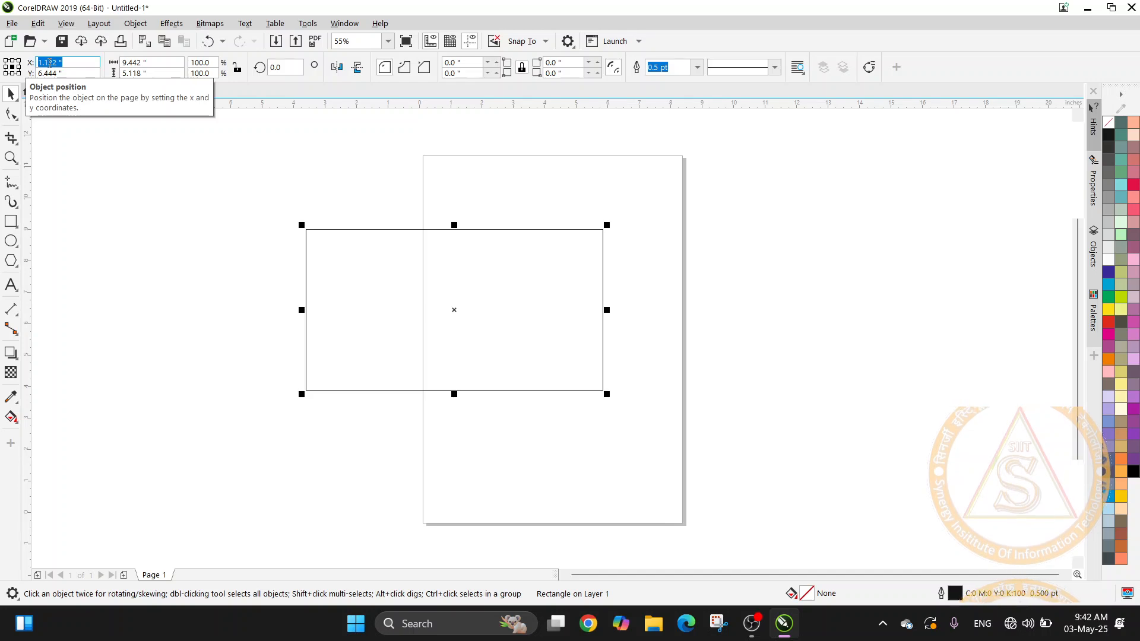
{"action": "type", "text": "2."}
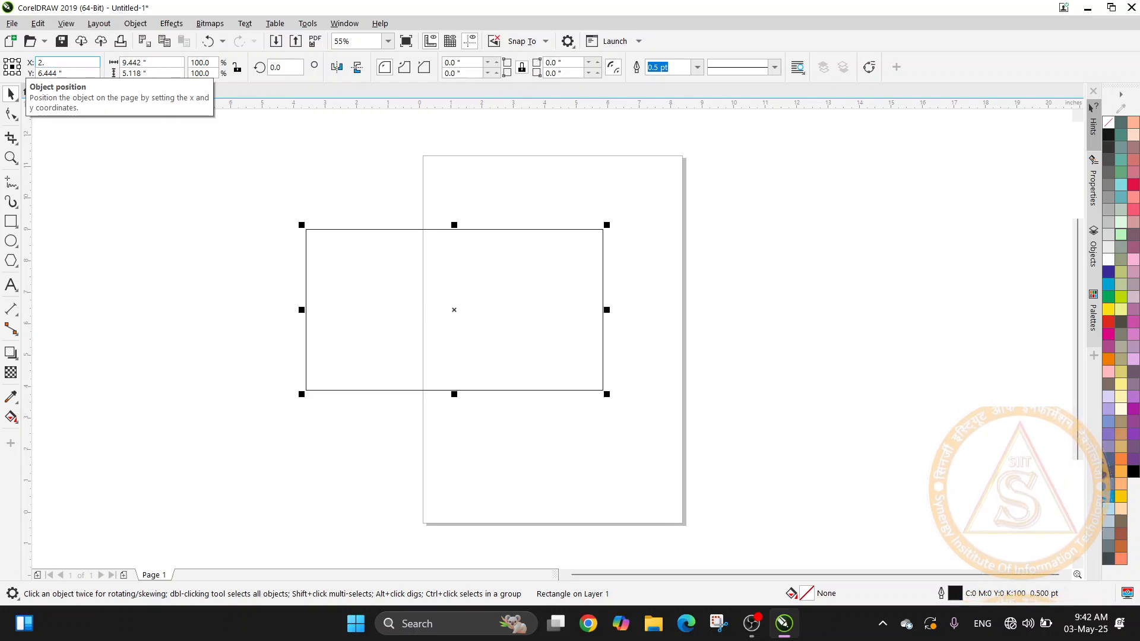
{"action": "type", "text": "2"}
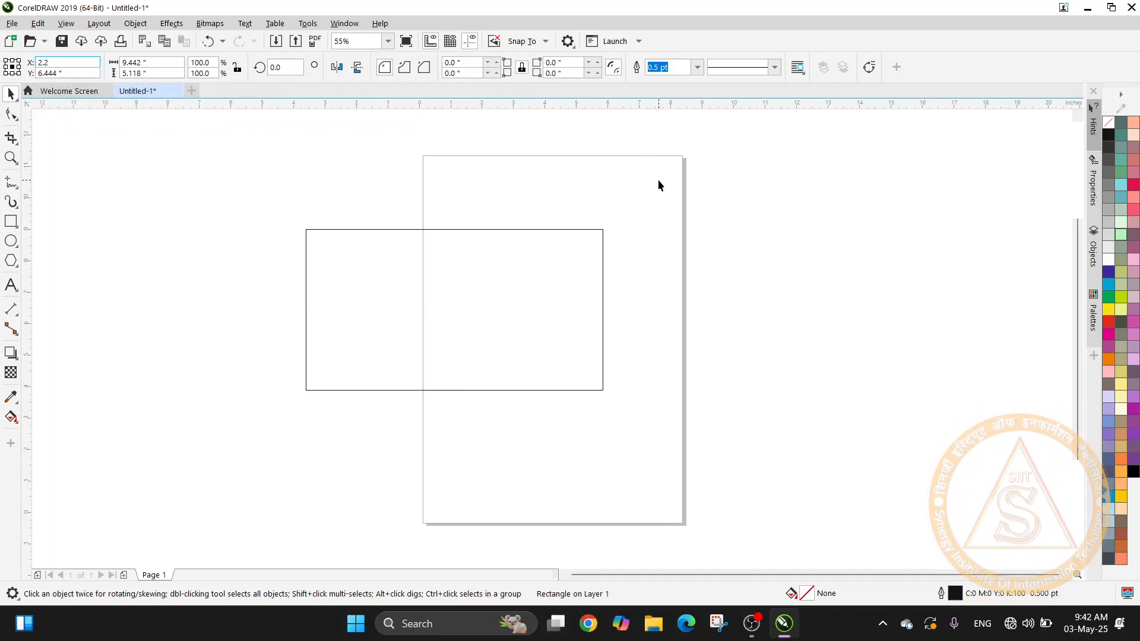
{"action": "left_click", "coordinate": [658, 179]}
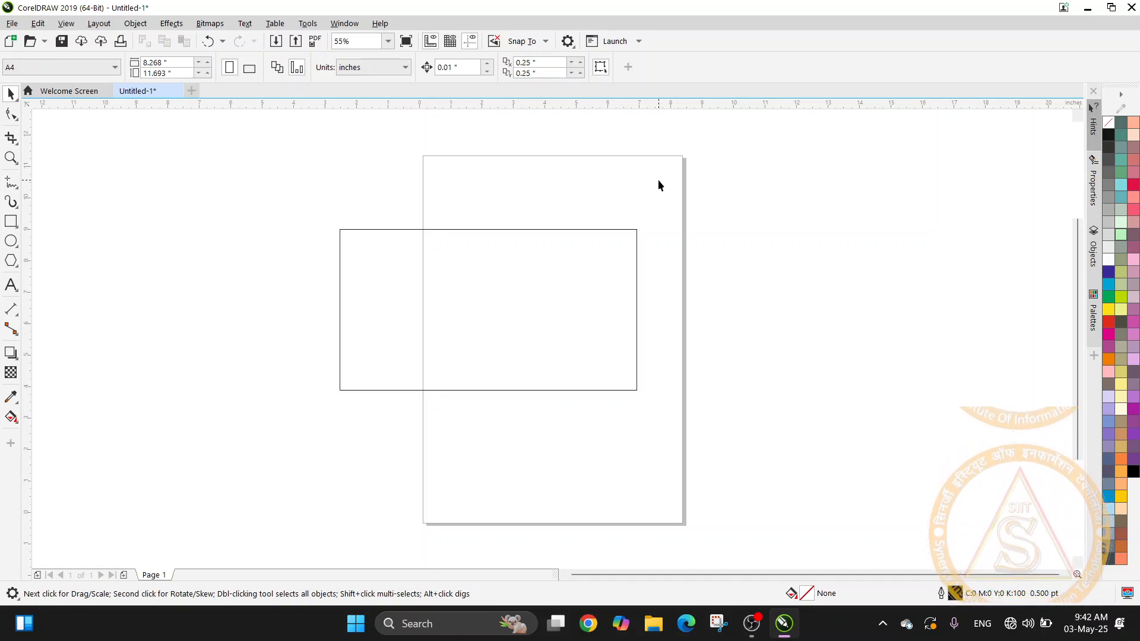
Resize the rectangle to 12 inches wide and 6 inches high
{"action": "left_click", "coordinate": [347, 229]}
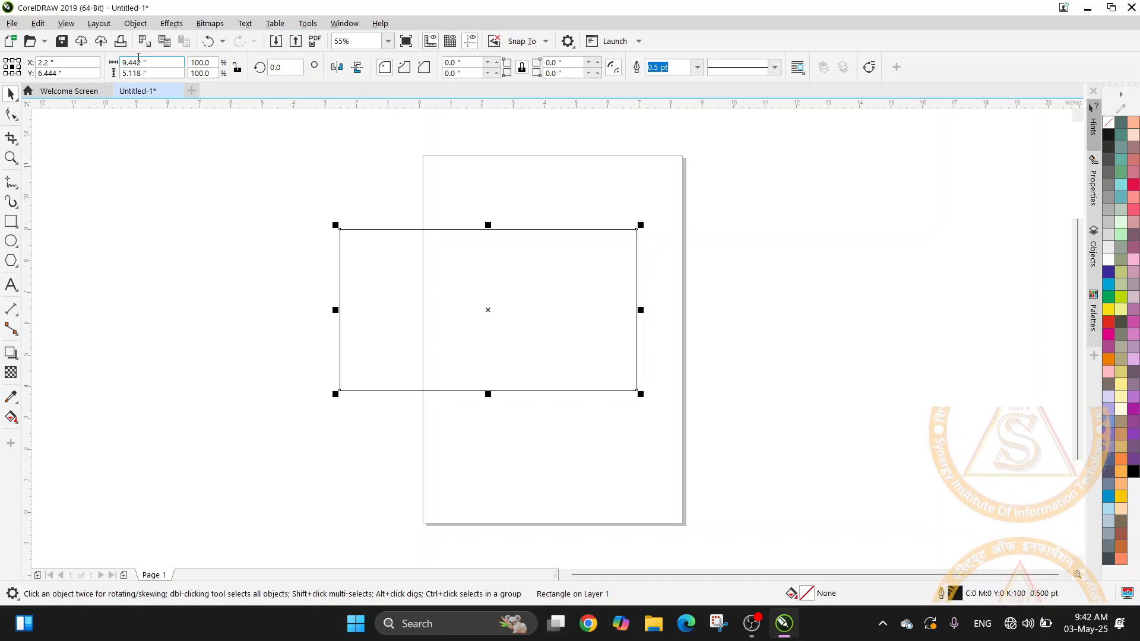
{"action": "left_click", "coordinate": [180, 178]}
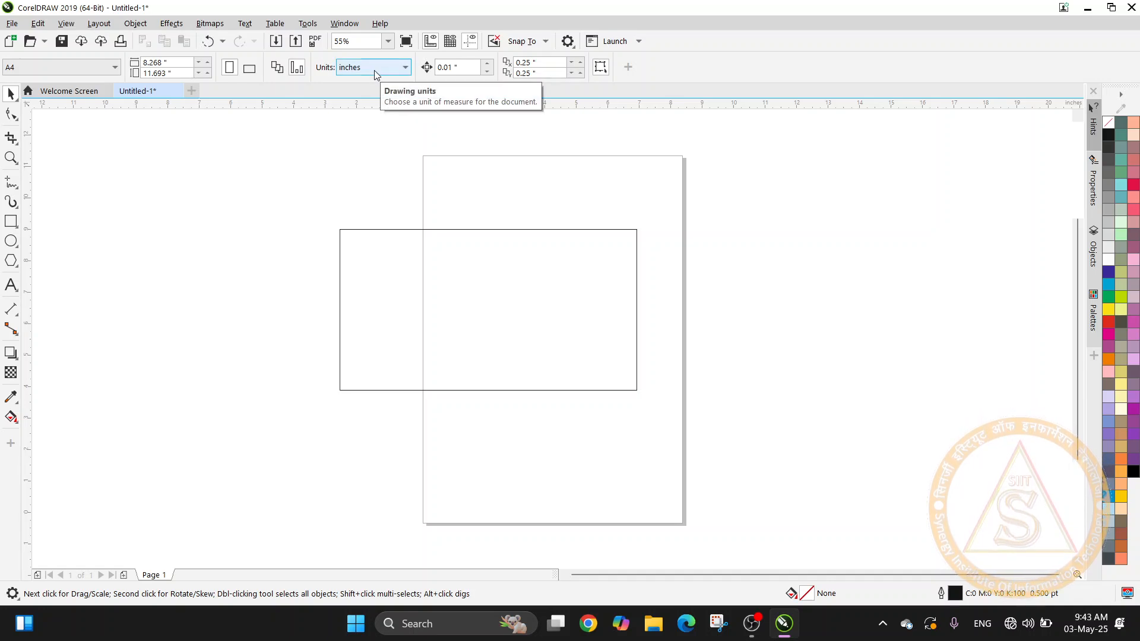
{"action": "left_click", "coordinate": [397, 230]}
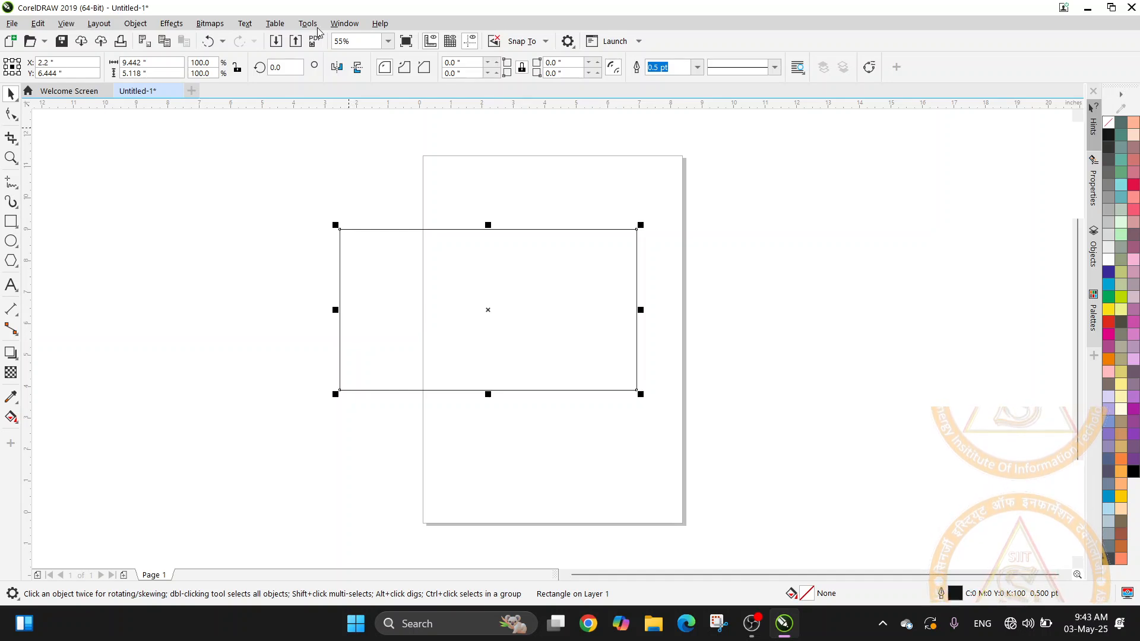
{"action": "left_click_drag", "start_coordinate": [153, 61], "coordinate": [112, 63]}
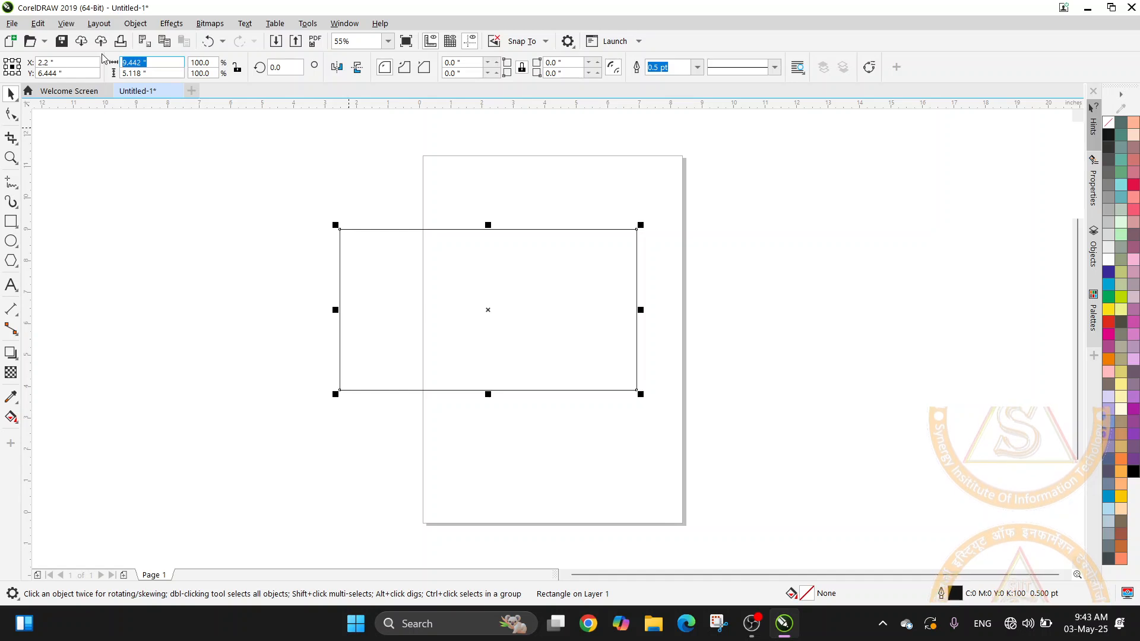
{"action": "type", "text": "12"}
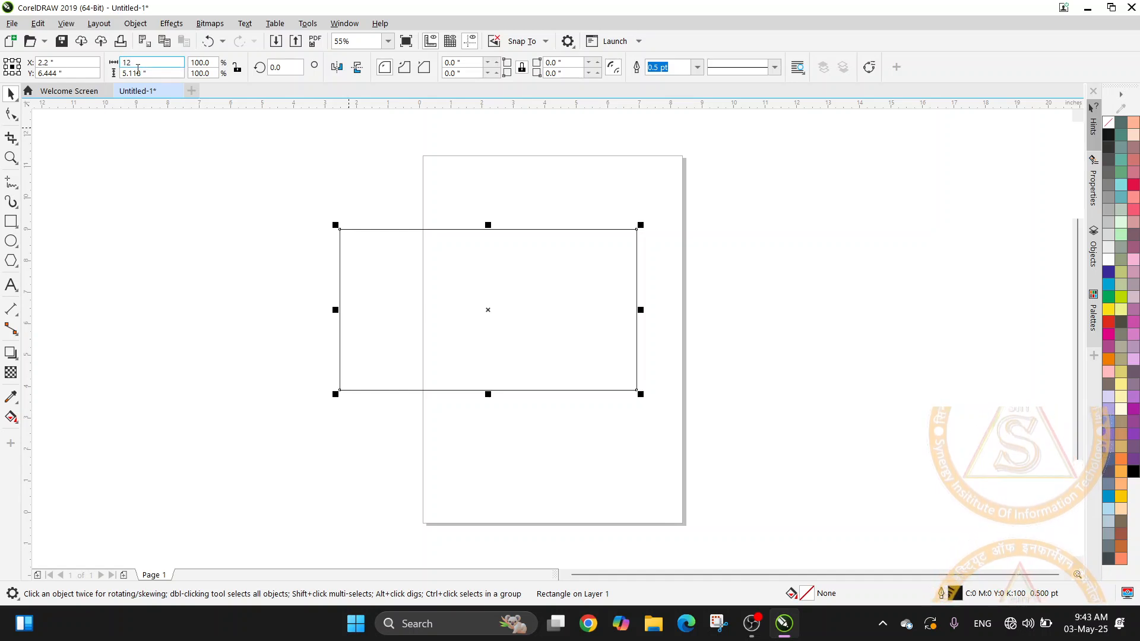
{"action": "left_click_drag", "start_coordinate": [150, 73], "coordinate": [116, 75]}
{"action": "type", "text": "6"}
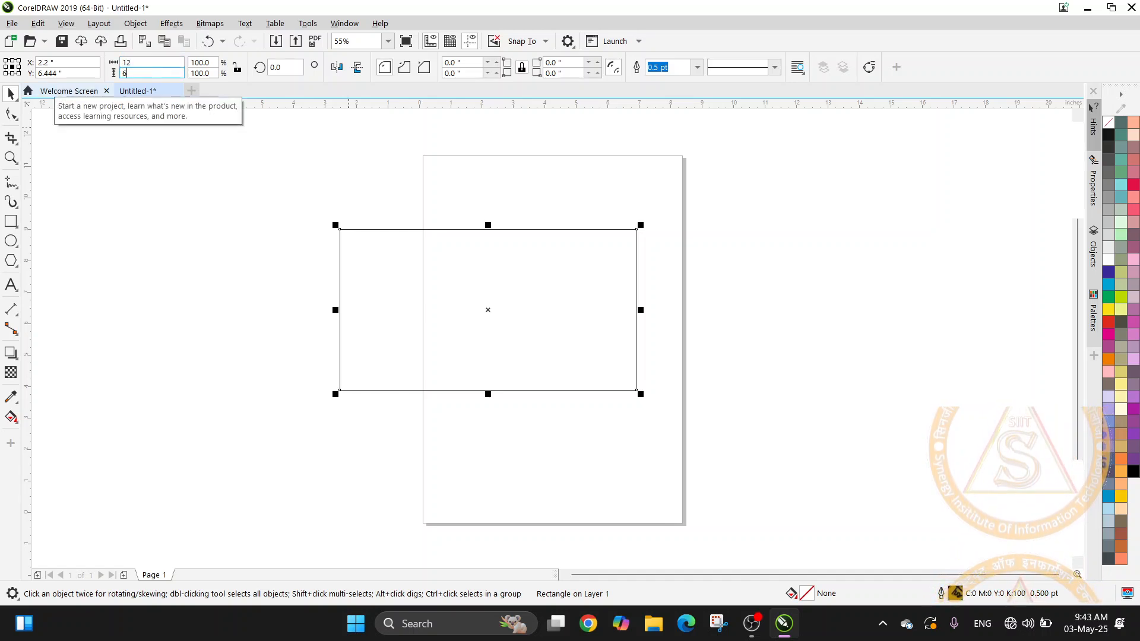
{"action": "key", "text": "Return"}
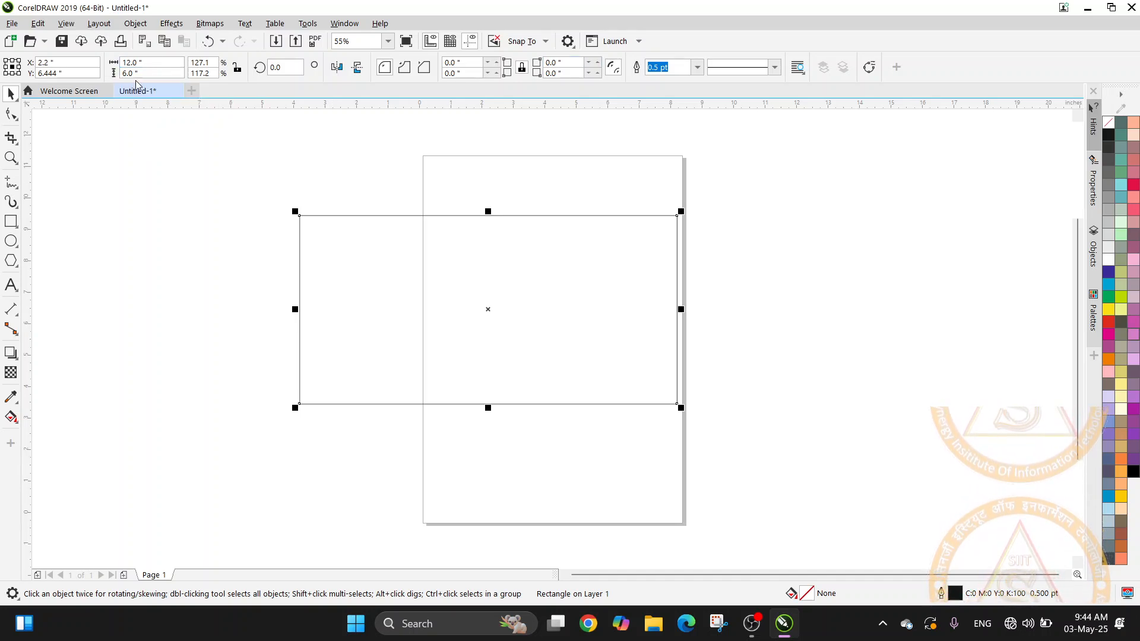
Lock the rectangle's width-to-height ratio and set its height to 3 inches
{"action": "left_click", "coordinate": [238, 69]}
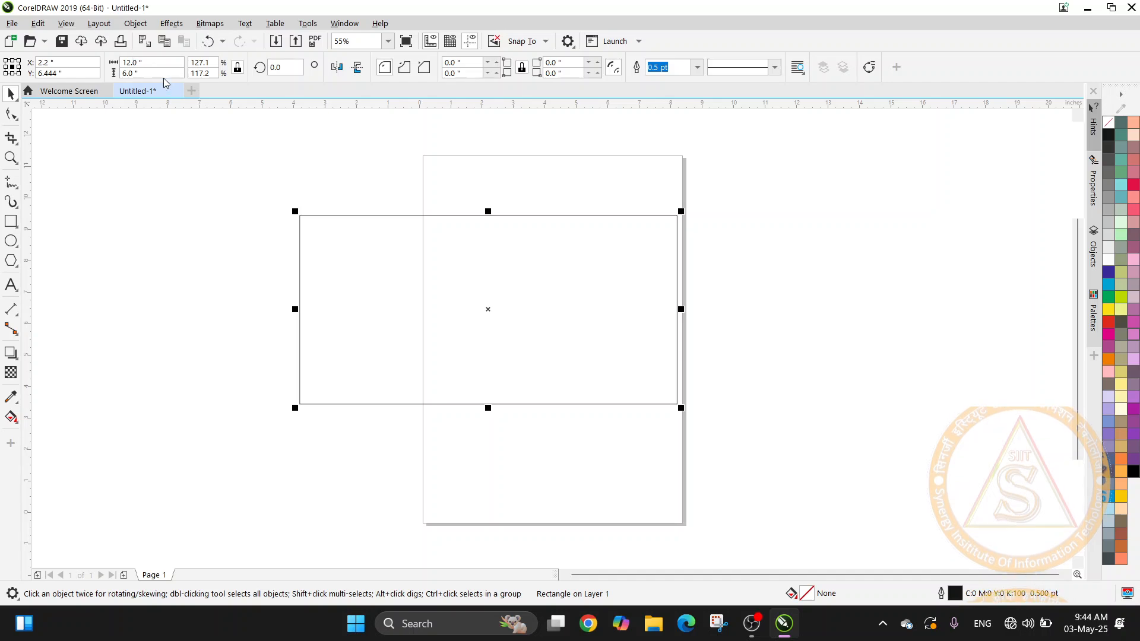
{"action": "left_click", "coordinate": [131, 73]}
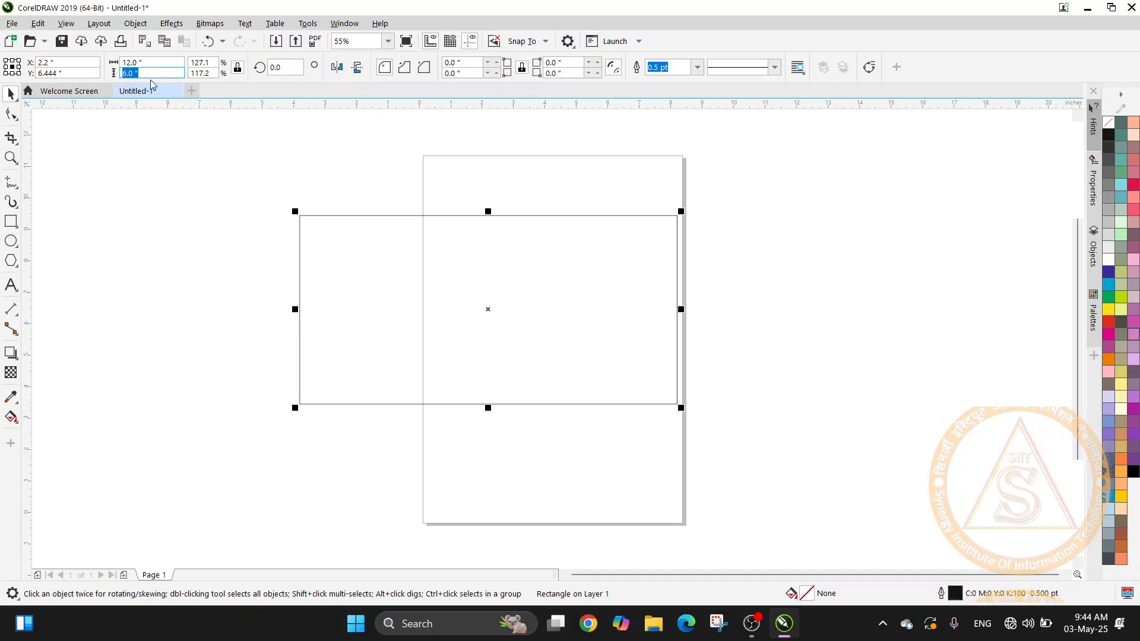
{"action": "type", "text": "3"}
{"action": "key", "text": "Return"}
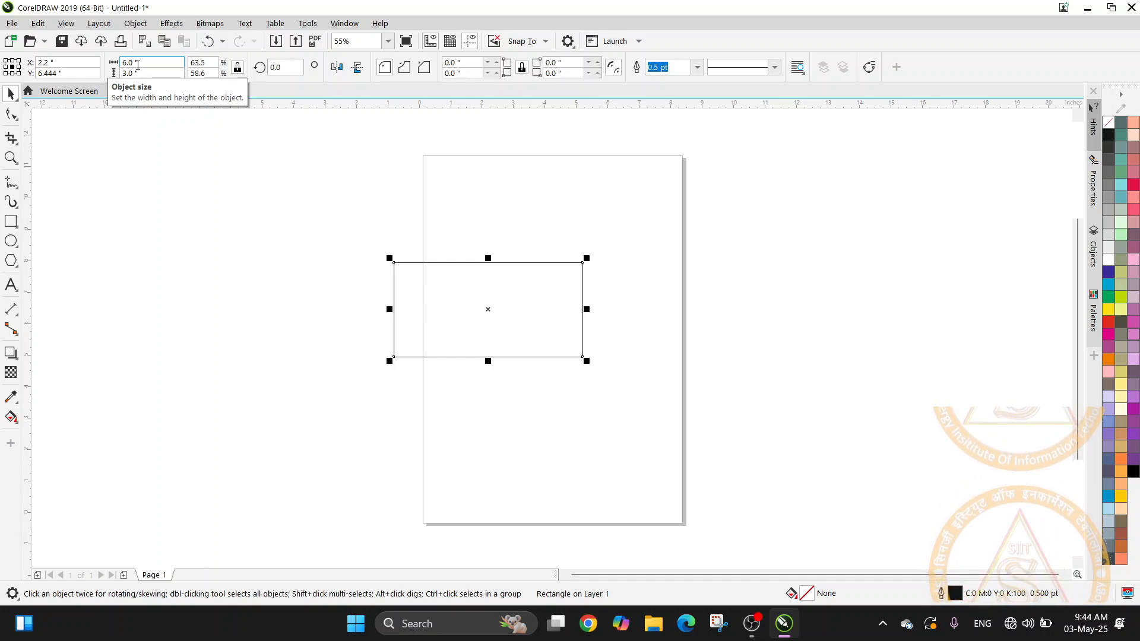
Set the rectangle's height to 6 inches and switch its selection to the rotate and skew handles
{"action": "key", "text": "Tab"}
{"action": "type", "text": "6"}
{"action": "key", "text": "Return"}
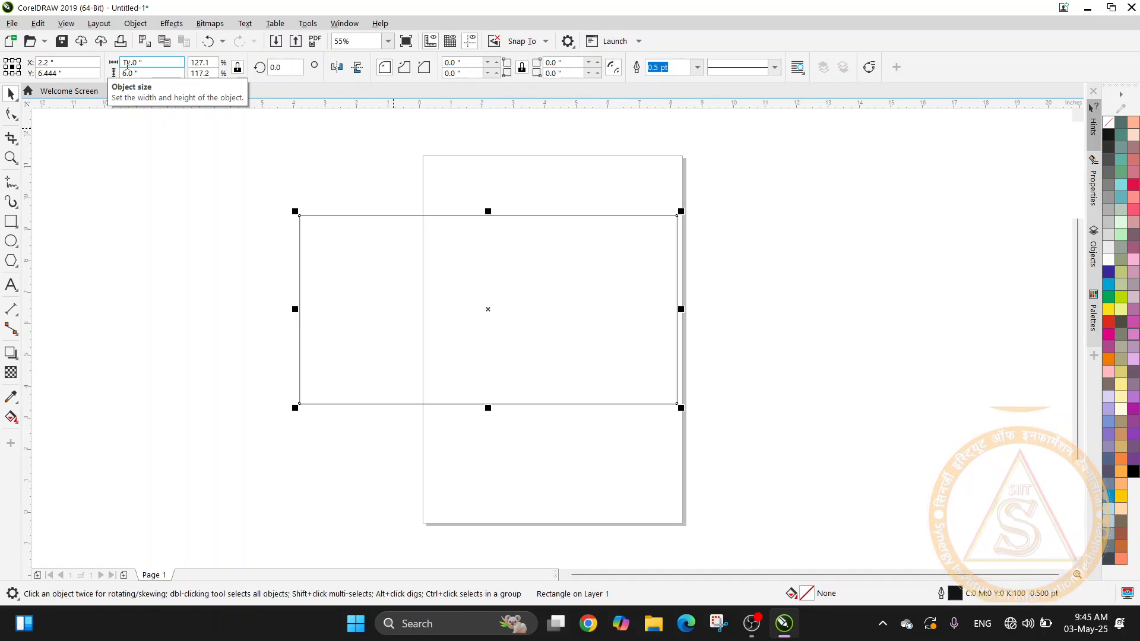
{"action": "left_click", "coordinate": [237, 68]}
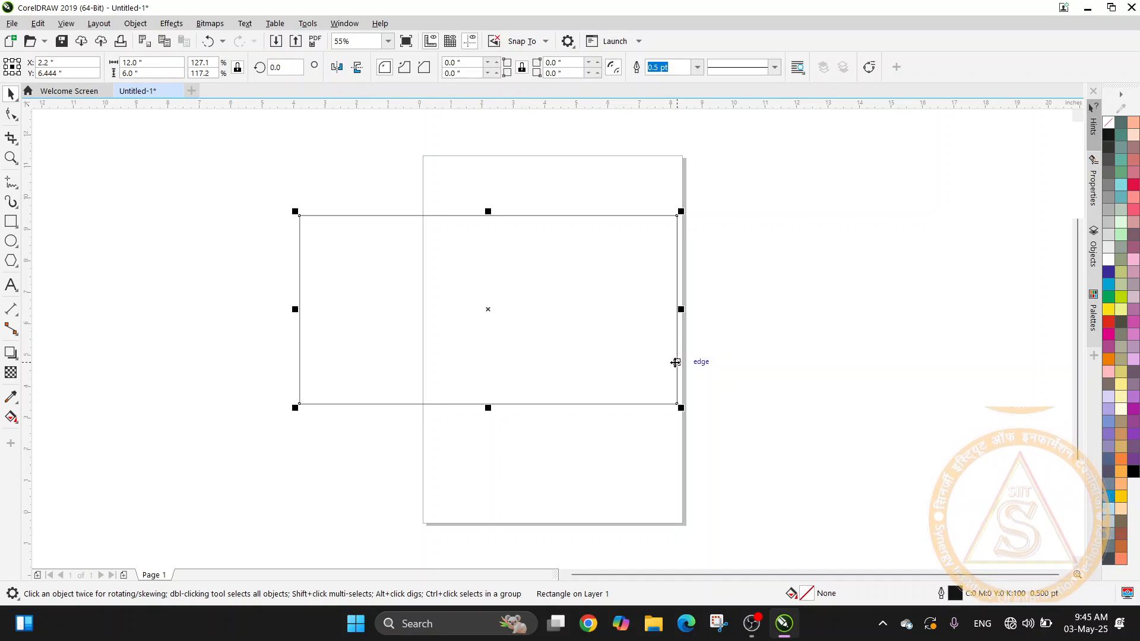
{"action": "left_click", "coordinate": [524, 216]}
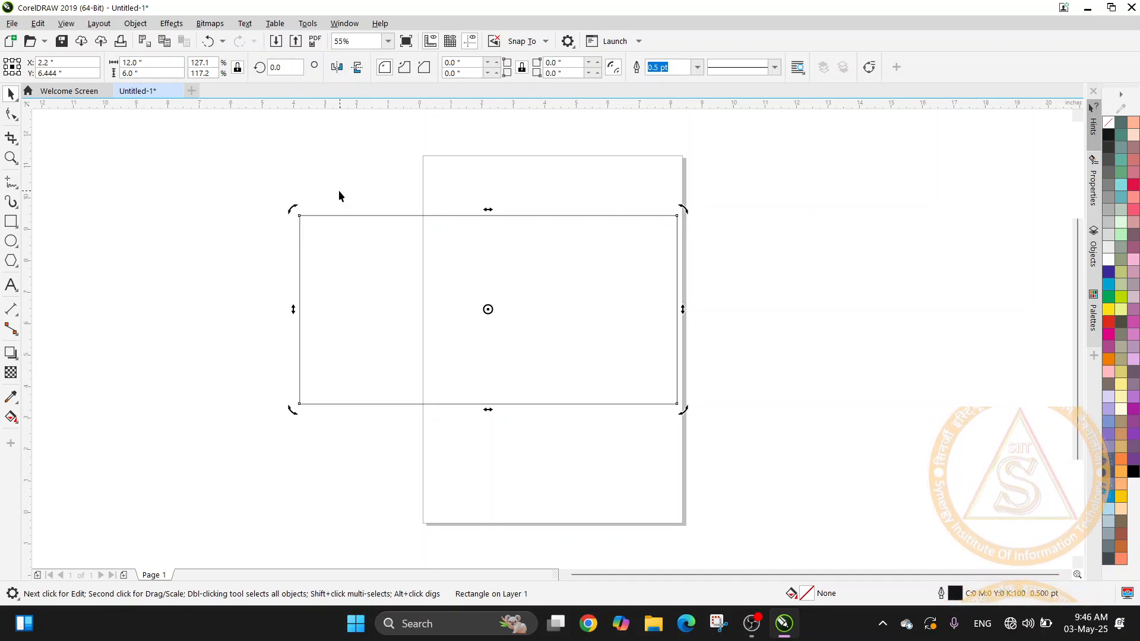
Try rotating the rectangle by about 23 degrees and skewing it vertically and horizontally, undoing each transformation
{"action": "left_click_drag", "start_coordinate": [290, 209], "coordinate": [262, 294]}
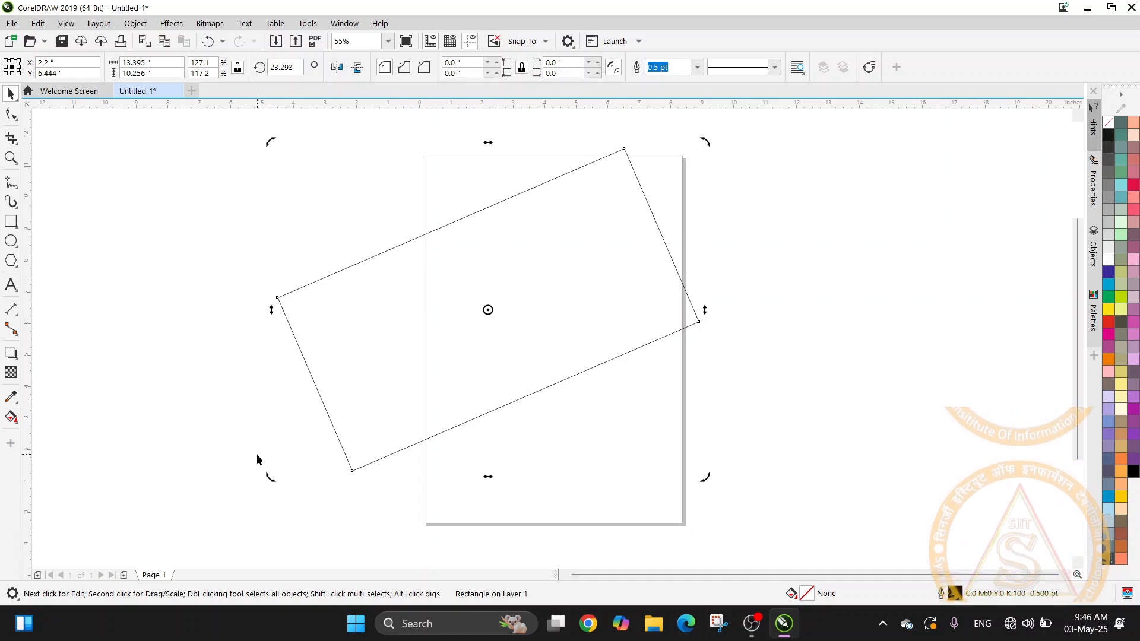
{"action": "key", "text": "ctrl+z"}
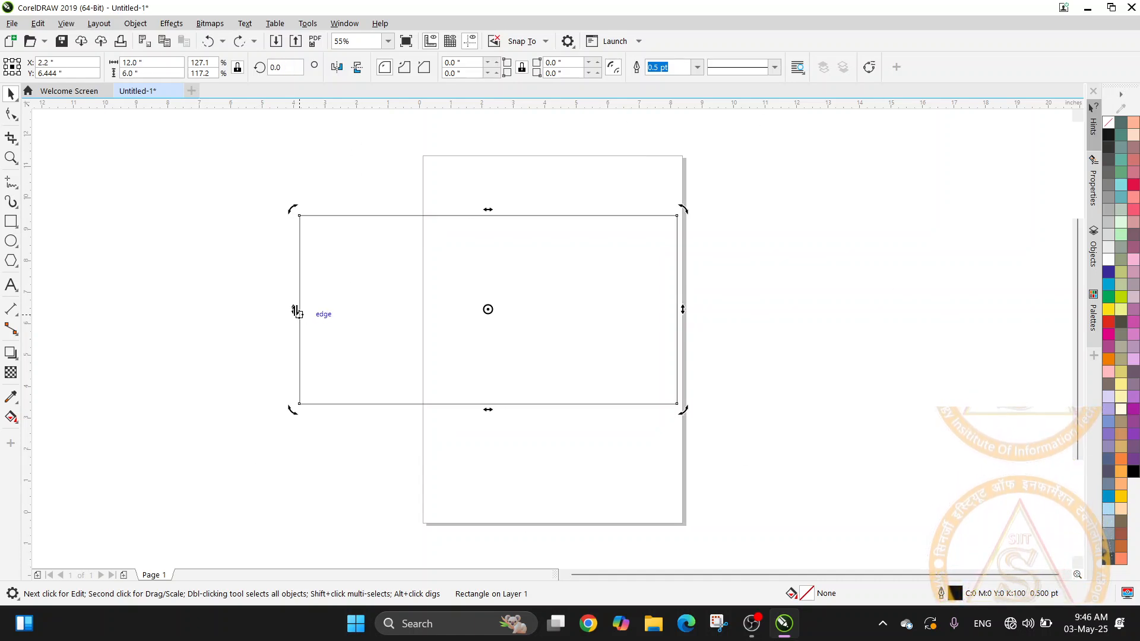
{"action": "left_click_drag", "start_coordinate": [297, 313], "coordinate": [292, 449]}
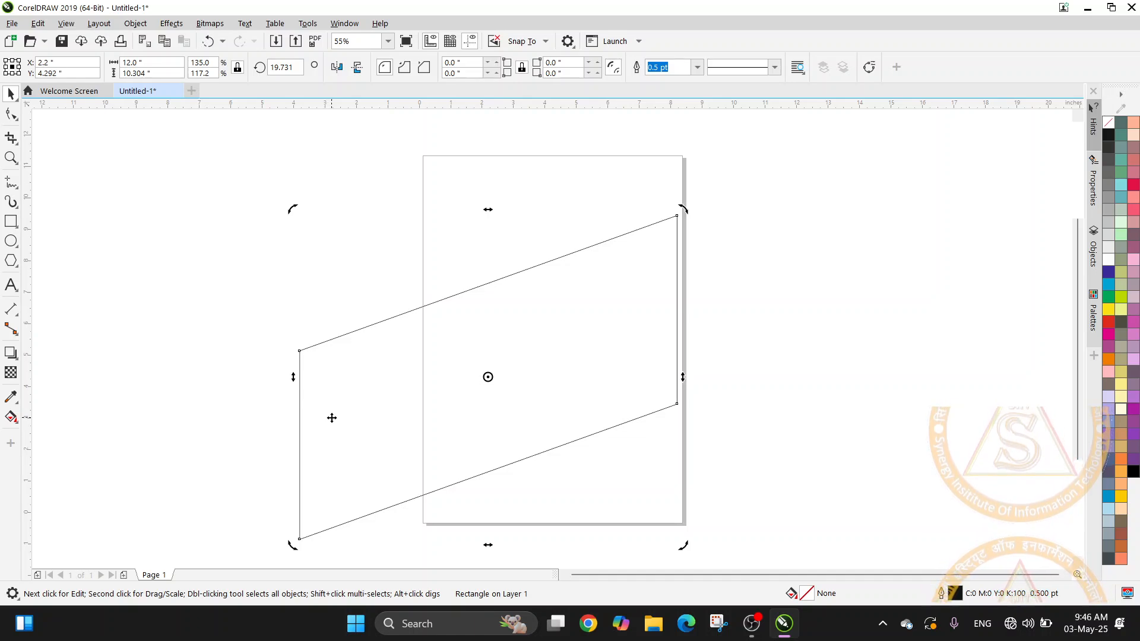
{"action": "key", "text": "ctrl+z"}
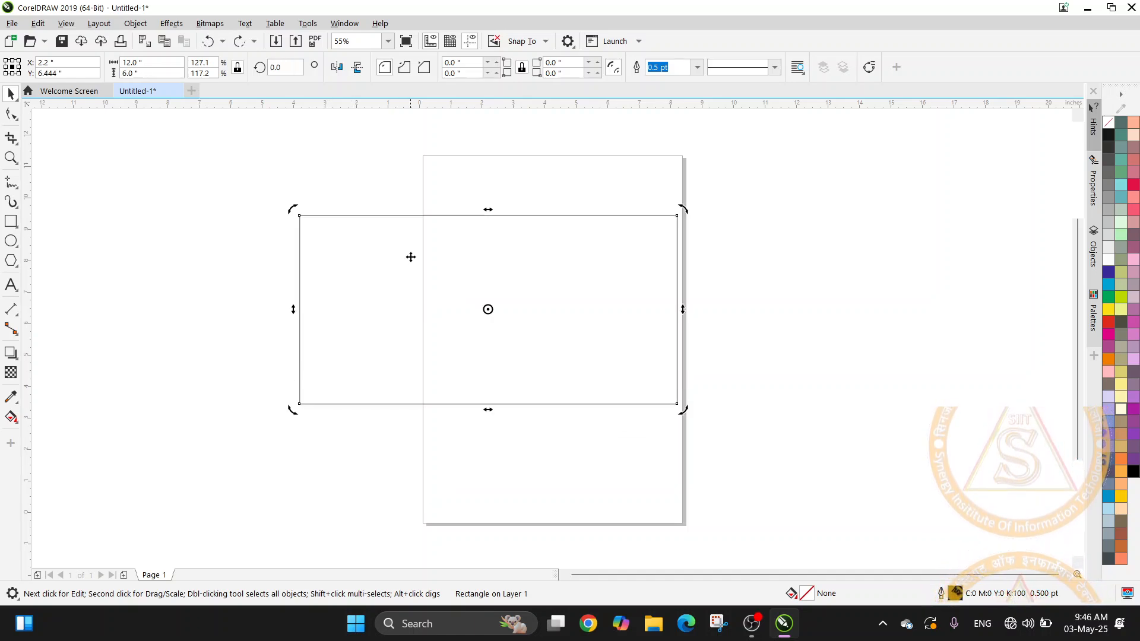
{"action": "left_click_drag", "start_coordinate": [488, 209], "coordinate": [617, 209]}
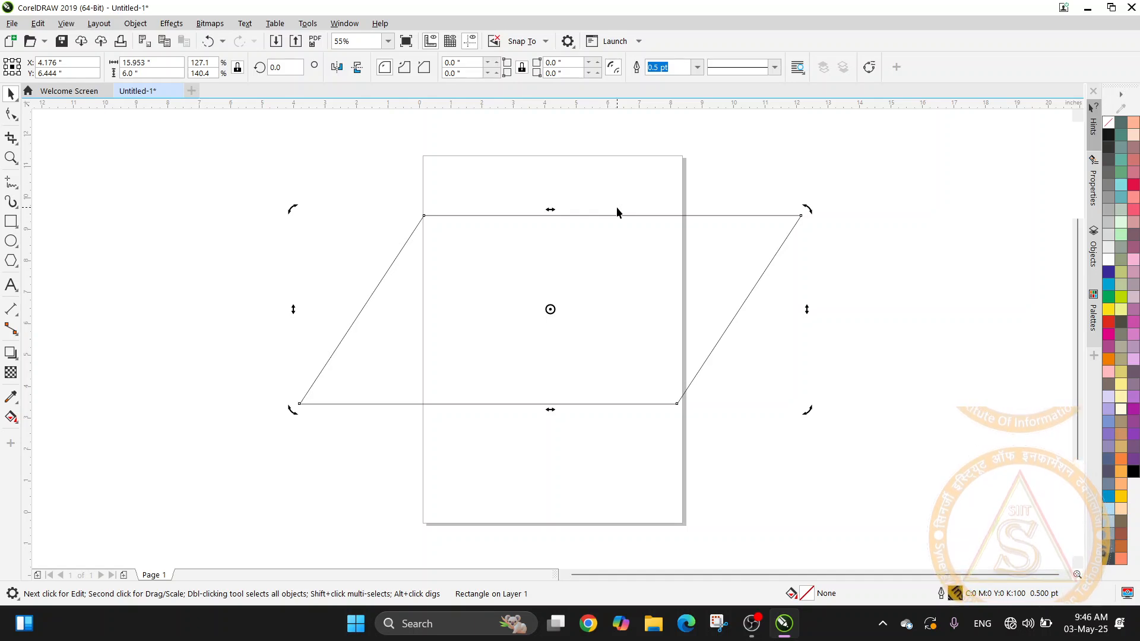
{"action": "key", "text": "ctrl+z"}
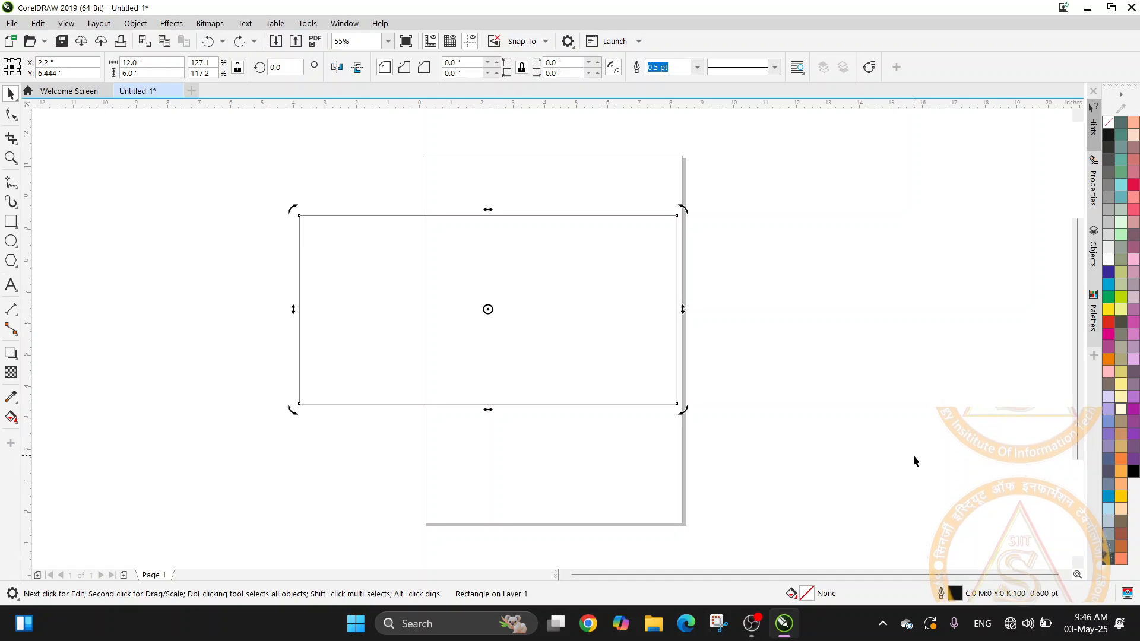
Try freehand rotations of about 2 and 14 degrees around the rectangle's centre, undoing each one
{"action": "mouse_move", "coordinate": [683, 408]}
{"action": "left_mouse_down"}
{"action": "mouse_move", "coordinate": [701, 402]}
{"action": "mouse_move", "coordinate": [713, 344]}
{"action": "mouse_move", "coordinate": [649, 489]}
{"action": "mouse_move", "coordinate": [700, 341]}
{"action": "mouse_move", "coordinate": [685, 407]}
{"action": "left_mouse_up"}
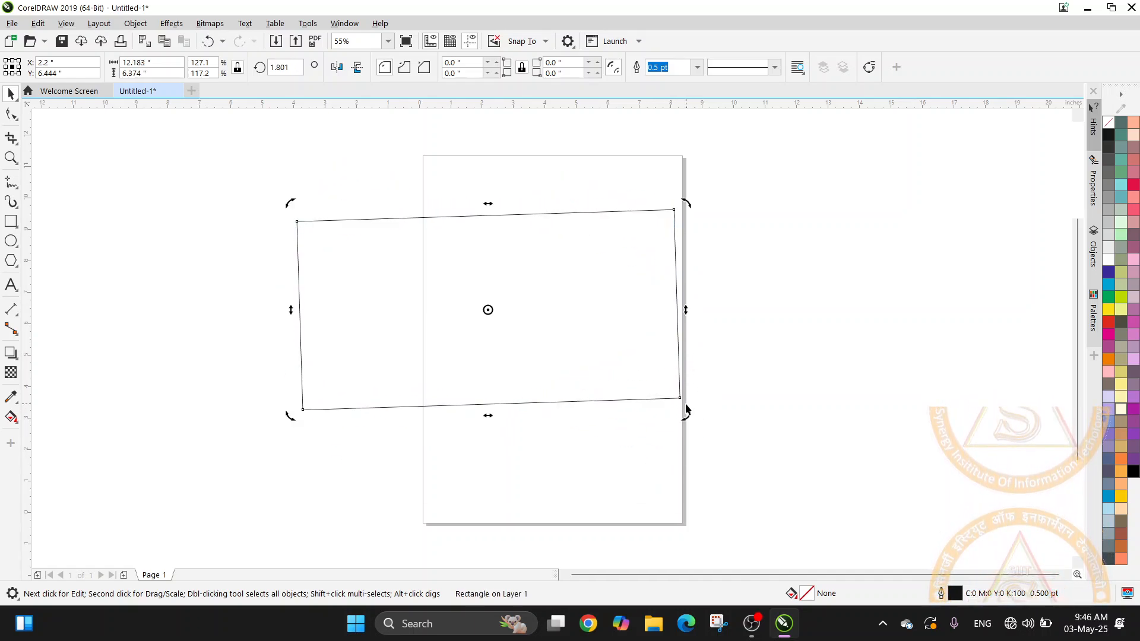
{"action": "key", "text": "ctrl+z"}
{"action": "left_click_drag", "start_coordinate": [683, 206], "coordinate": [674, 147]}
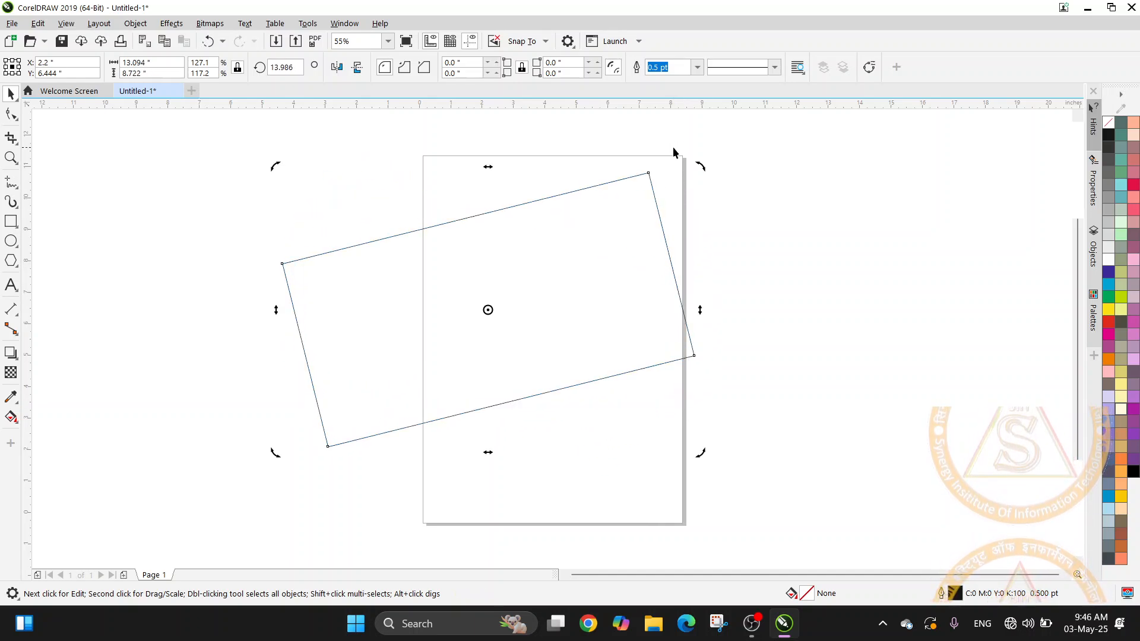
{"action": "key", "text": "ctrl+z"}
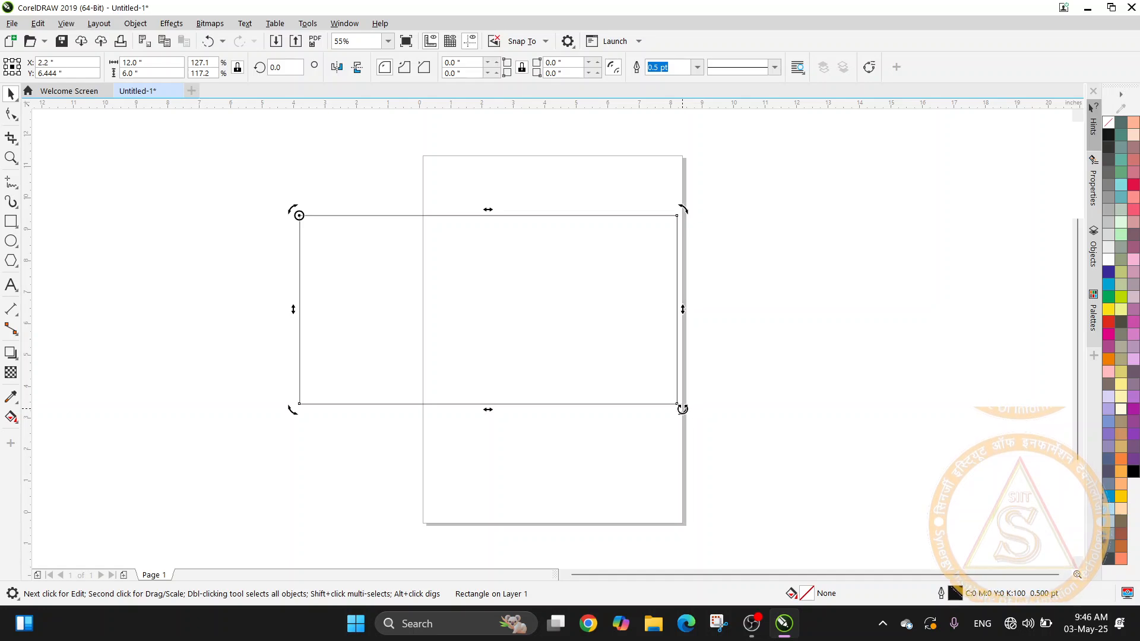
Try rotating the rectangle about its upper-left corner and its left edge's midpoint, undoing each rotation and returning the pivot to the centre
{"action": "left_click_drag", "start_coordinate": [688, 407], "coordinate": [537, 576]}
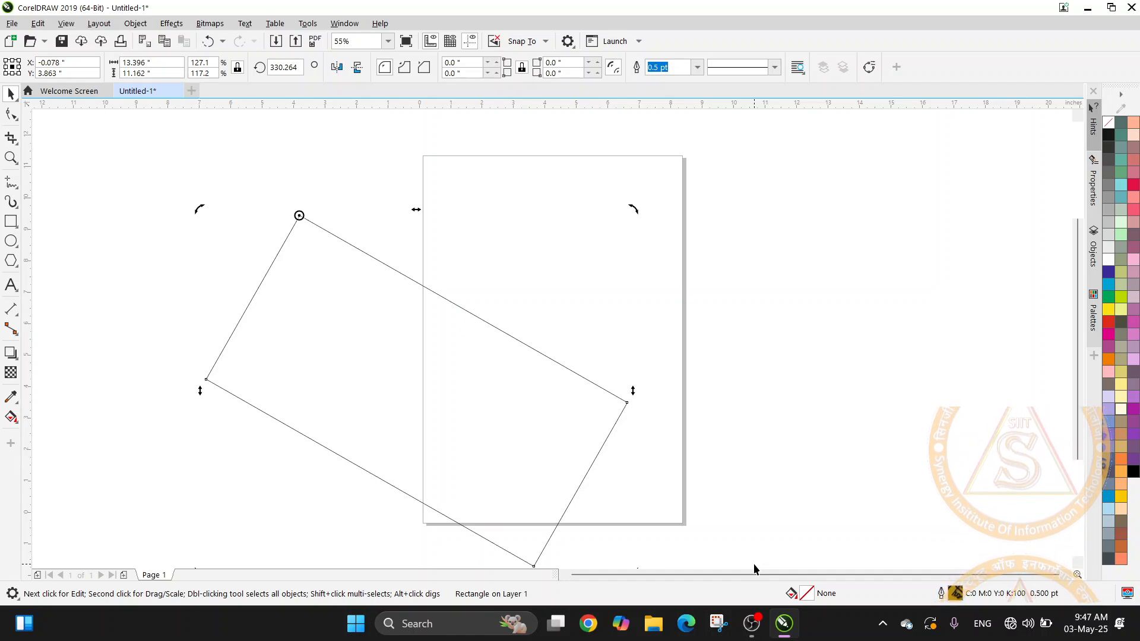
{"action": "key", "text": "ctrl+z"}
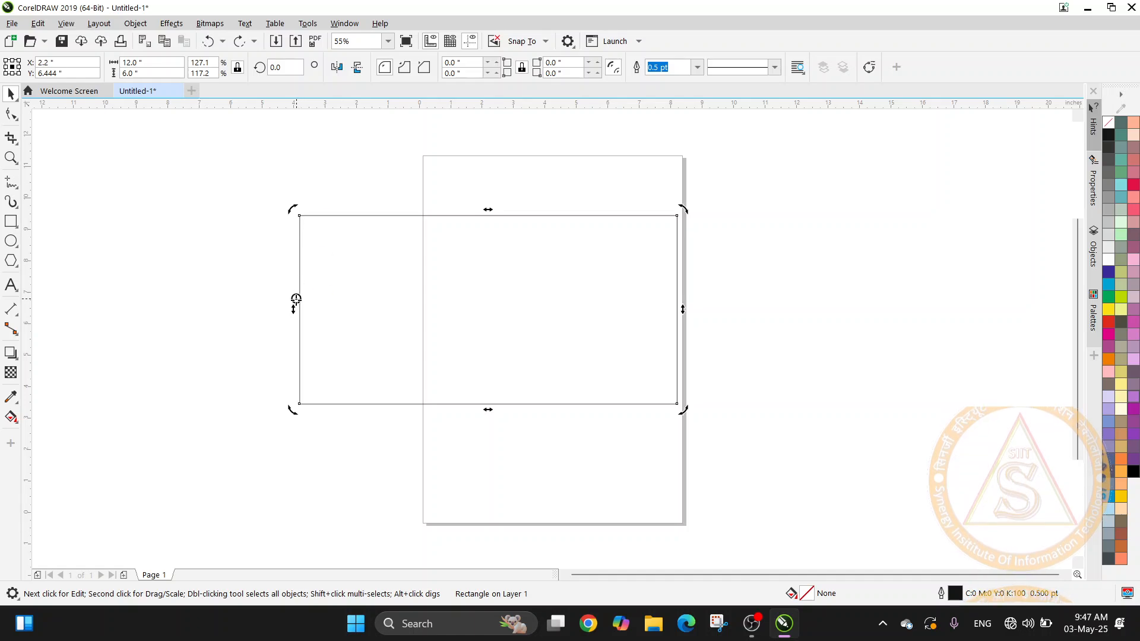
{"action": "left_click_drag", "start_coordinate": [294, 324], "coordinate": [299, 311]}
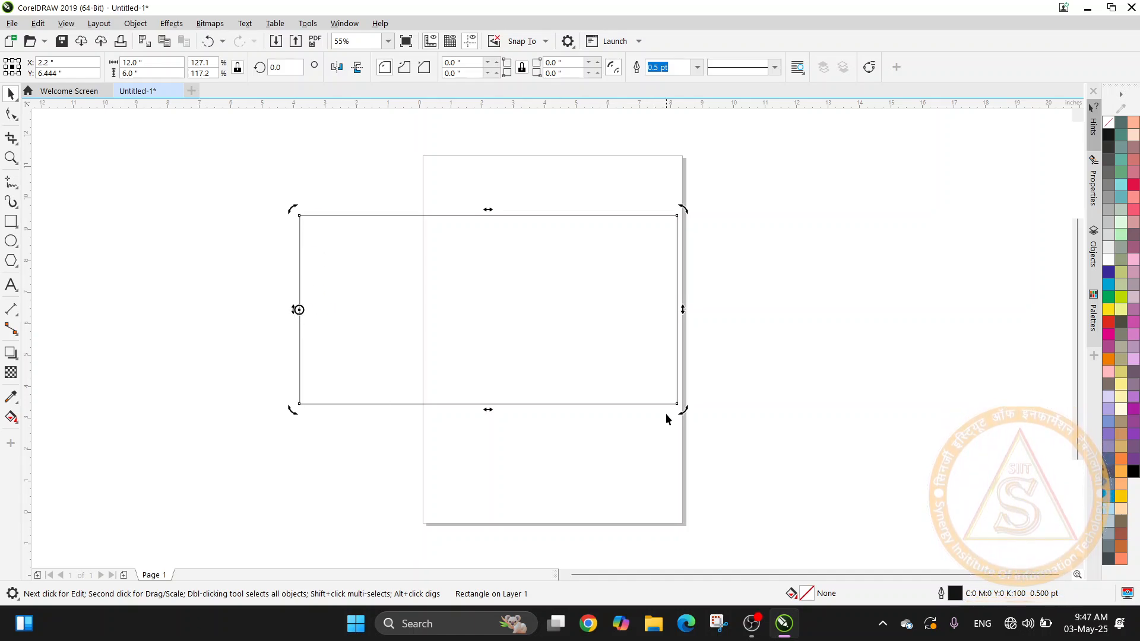
{"action": "left_click_drag", "start_coordinate": [687, 402], "coordinate": [450, 419]}
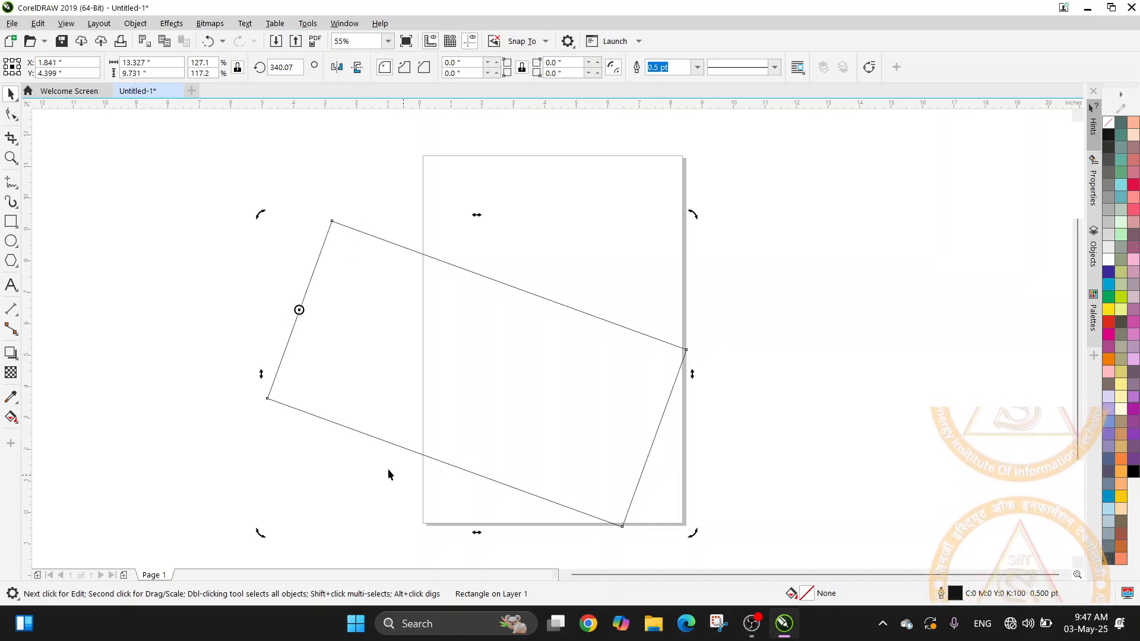
{"action": "key", "text": "ctrl+z"}
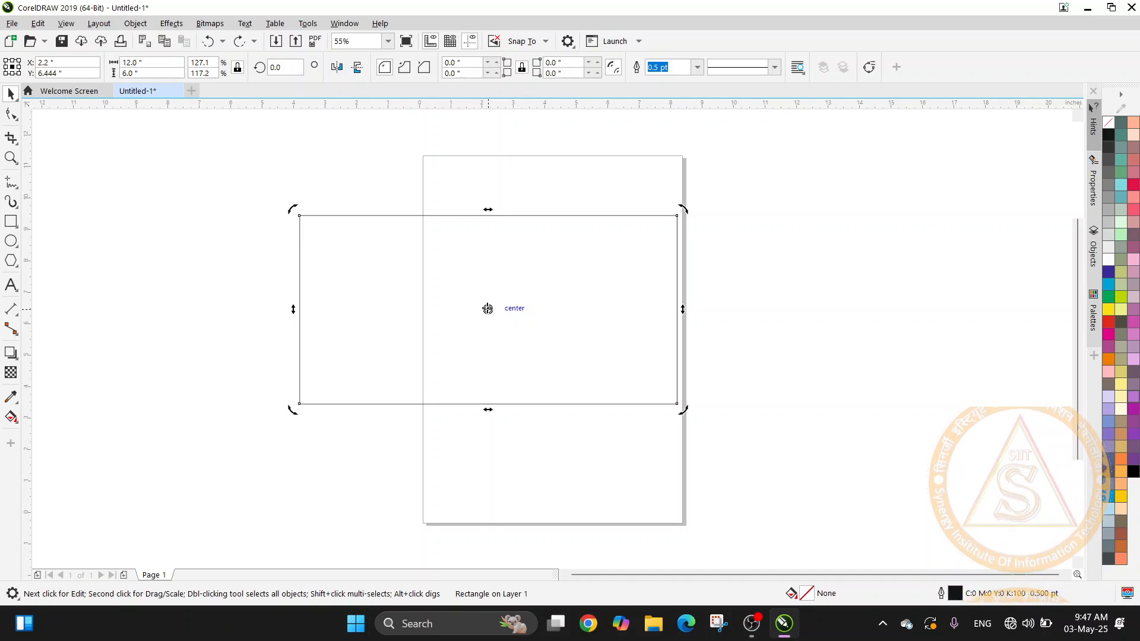
{"action": "left_click", "coordinate": [488, 309]}
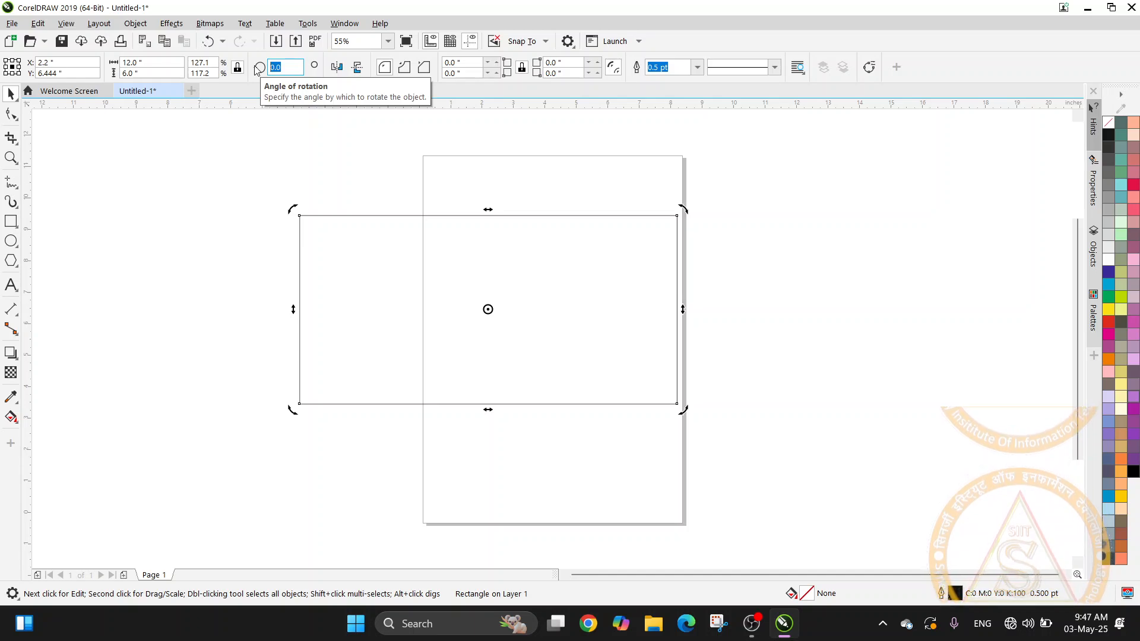
Try exact rotation angles of 90 and 180 degrees on the rectangle, undoing each one
{"action": "key", "text": "Return"}
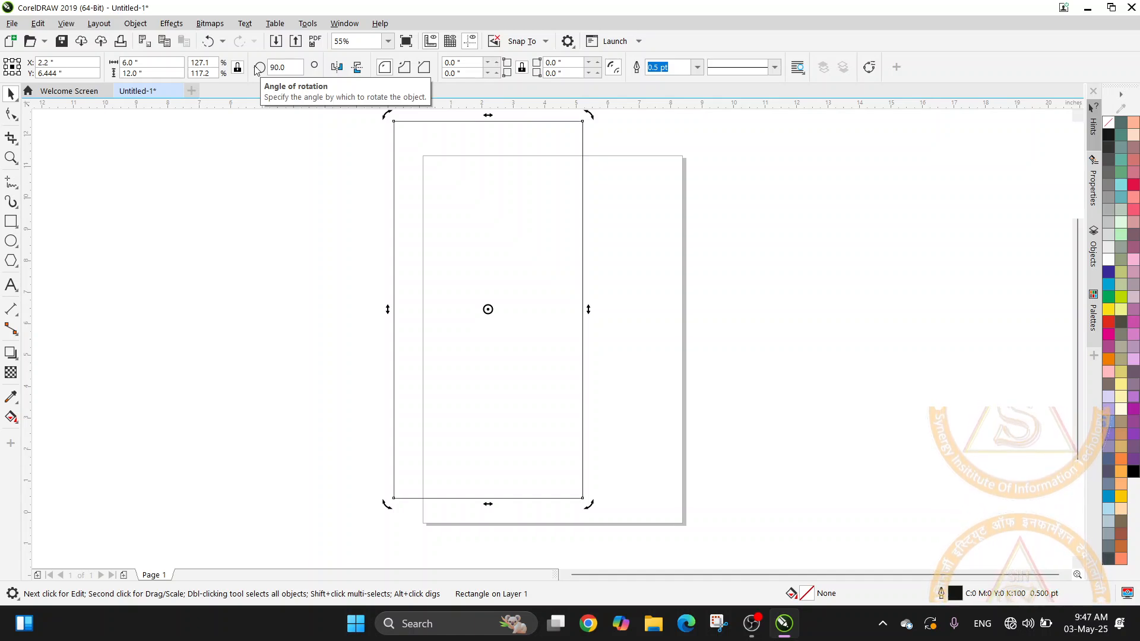
{"action": "key", "text": "ctrl+z"}
{"action": "left_click", "coordinate": [285, 68]}
{"action": "type", "text": "180"}
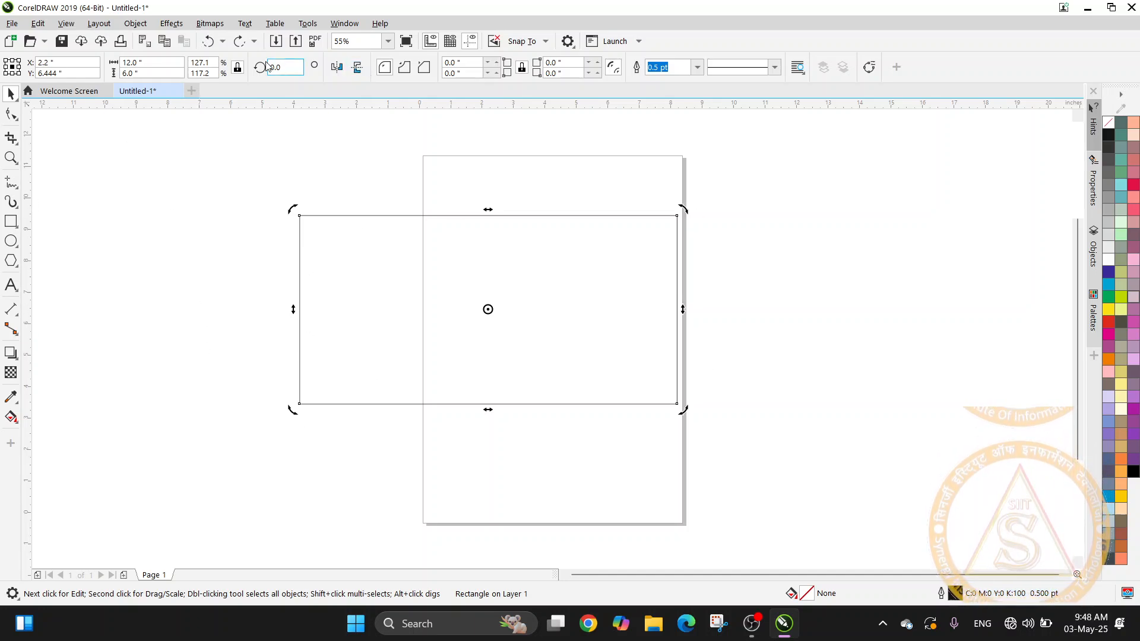
Import the abstract-5v picture from the Pictures folder and place it left of the page, about 9 inches wide and 5 inches high
{"action": "left_click", "coordinate": [280, 43]}
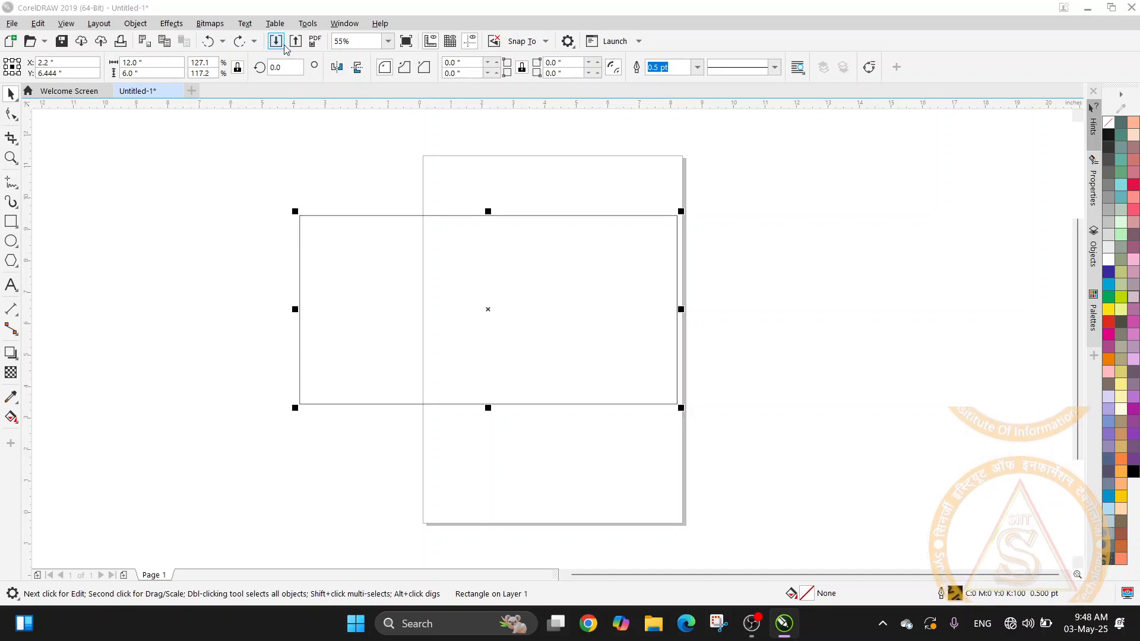
{"action": "scroll", "coordinate": [633, 286], "scroll_direction": "down", "scroll_amount": 10}
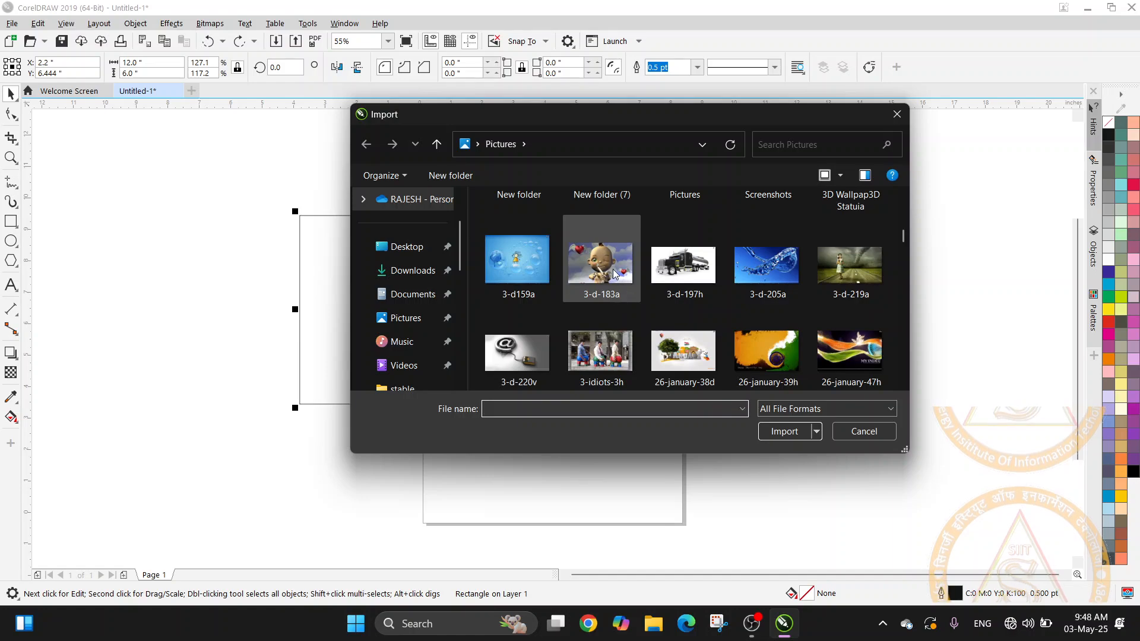
{"action": "scroll", "coordinate": [595, 341], "scroll_direction": "down", "scroll_amount": 3}
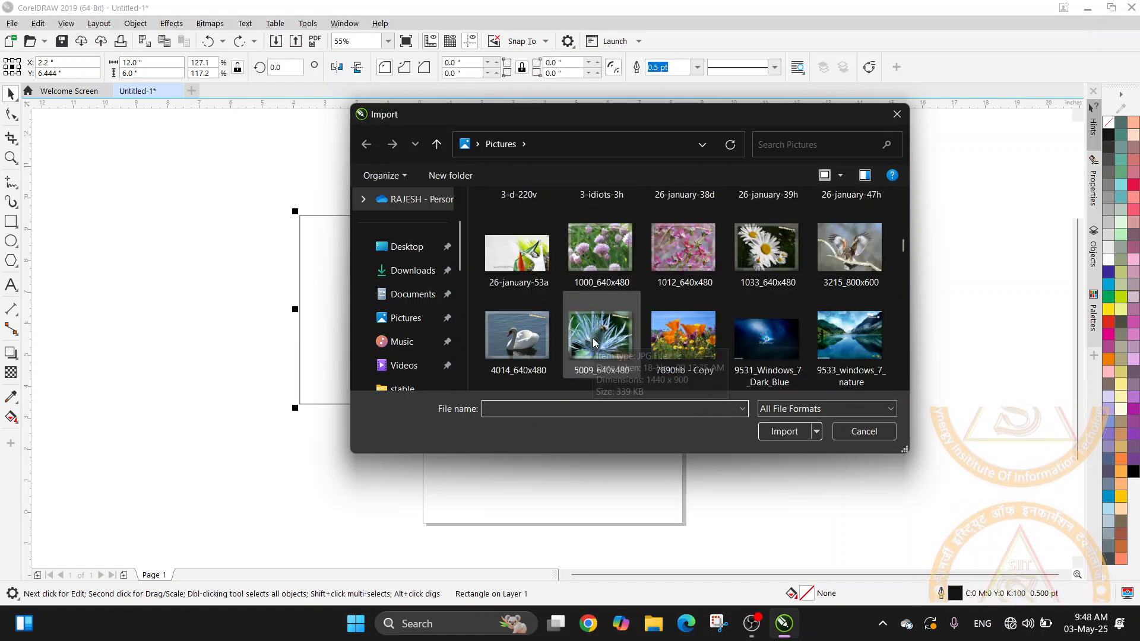
{"action": "scroll", "coordinate": [596, 341], "scroll_direction": "down", "scroll_amount": 3}
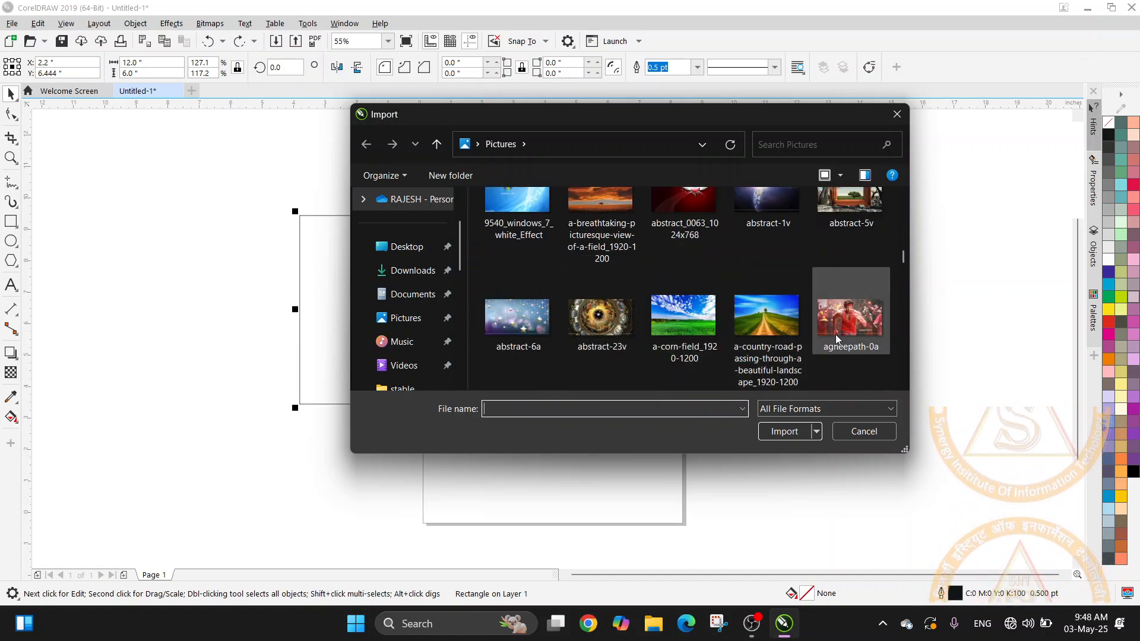
{"action": "scroll", "coordinate": [834, 302], "scroll_direction": "up", "scroll_amount": 1}
{"action": "left_click", "coordinate": [855, 243]}
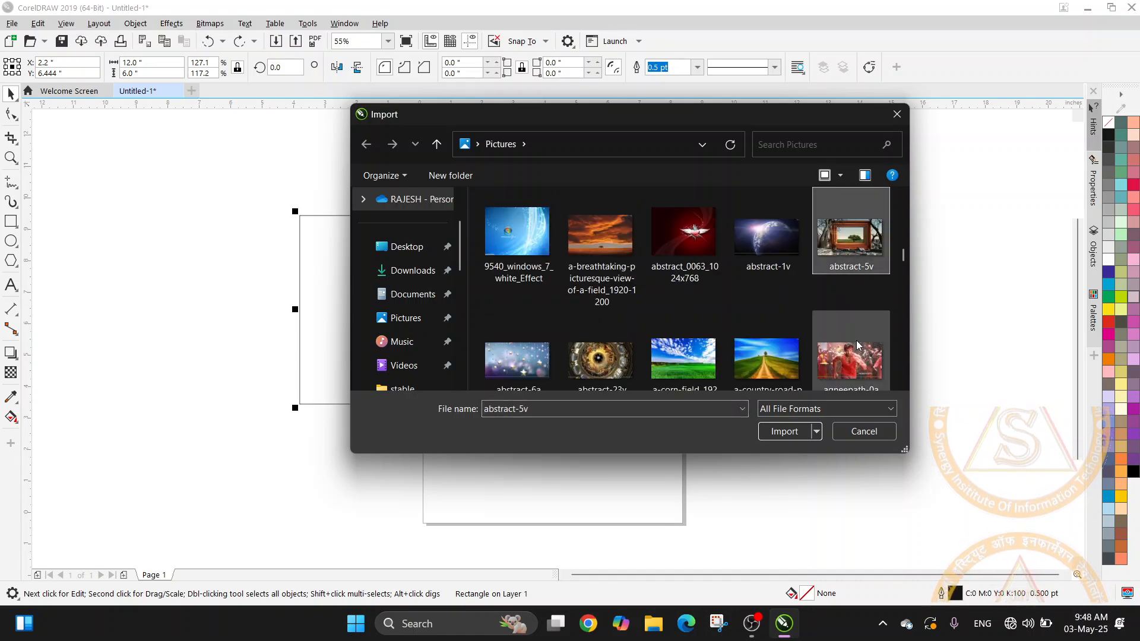
{"action": "left_click", "coordinate": [785, 431]}
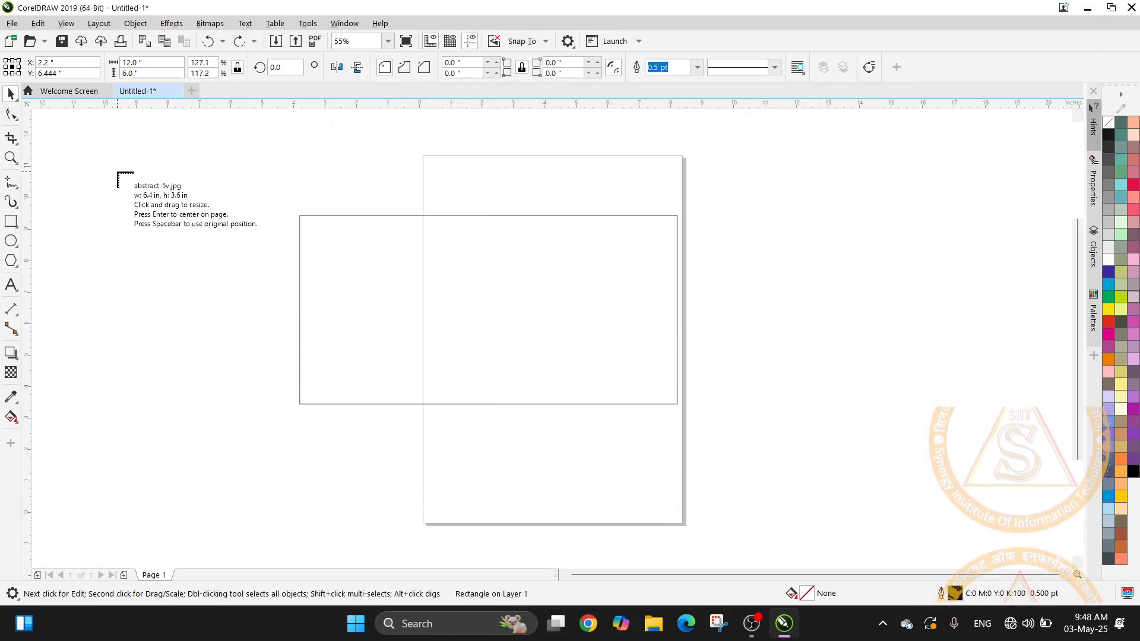
{"action": "left_click_drag", "start_coordinate": [117, 173], "coordinate": [415, 437]}
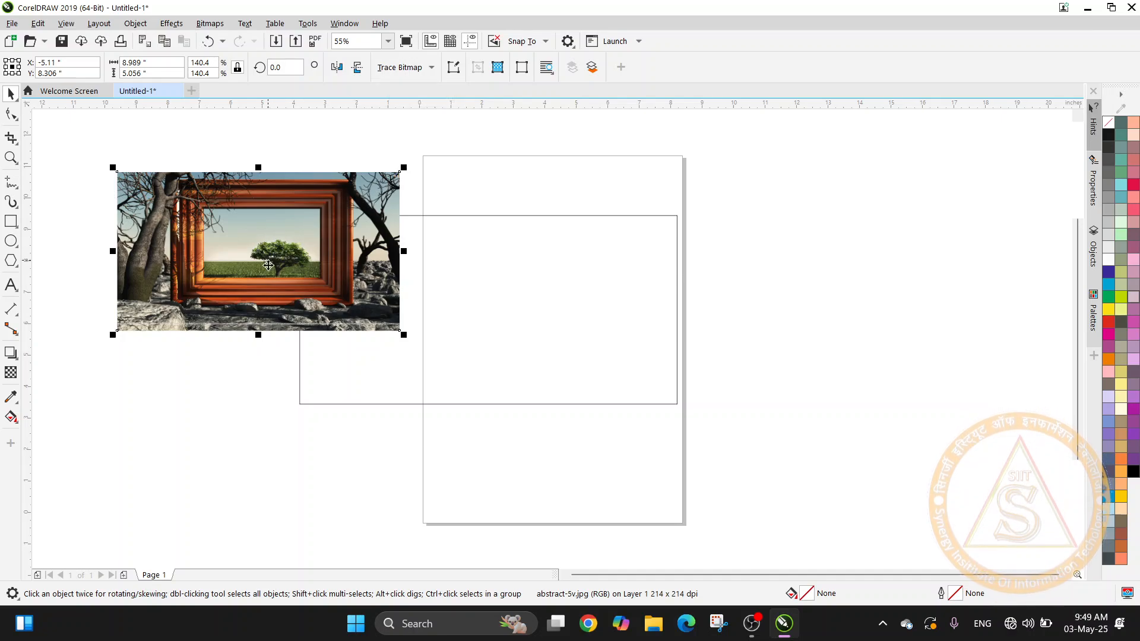
Try mirroring the imported picture horizontally and vertically, undoing each flip
{"action": "left_click", "coordinate": [337, 68]}
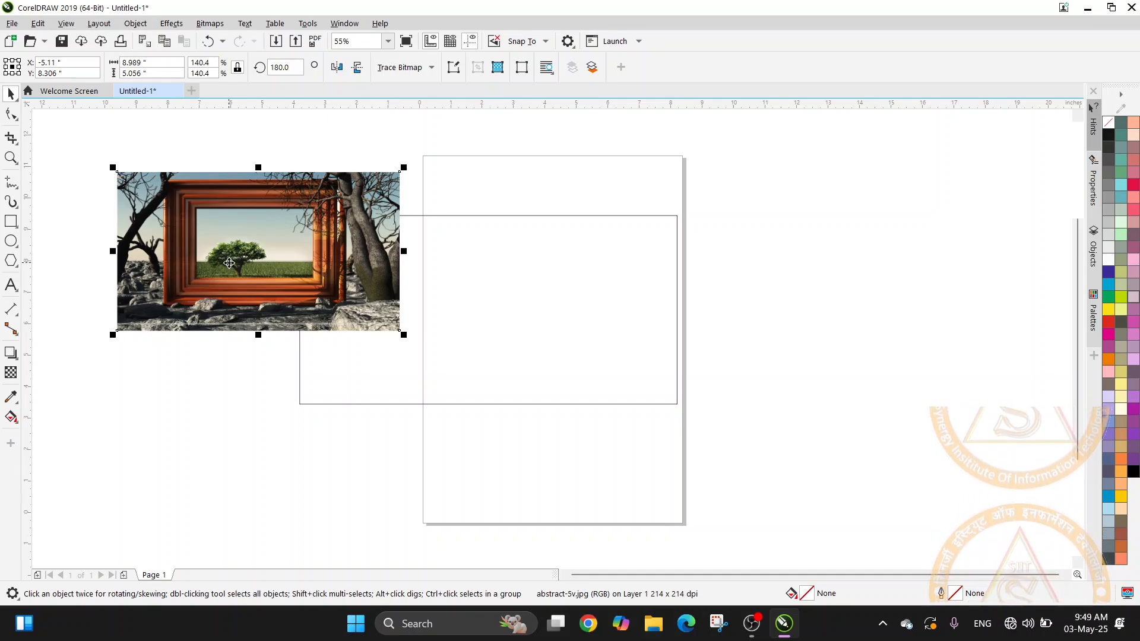
{"action": "key", "text": "ctrl+z"}
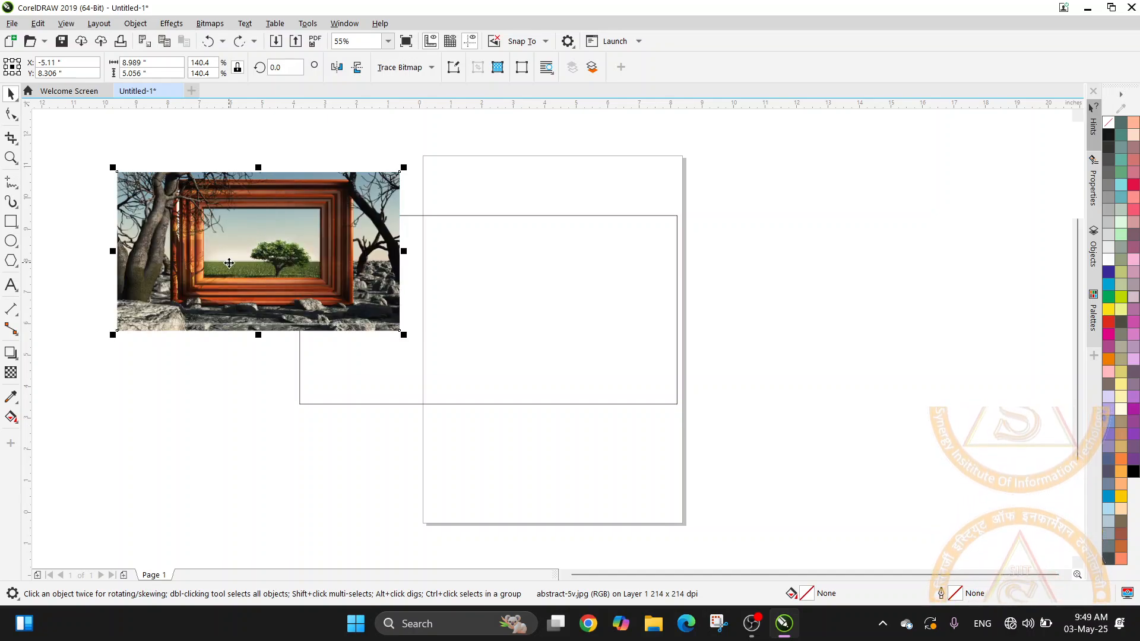
{"action": "left_click", "coordinate": [354, 71]}
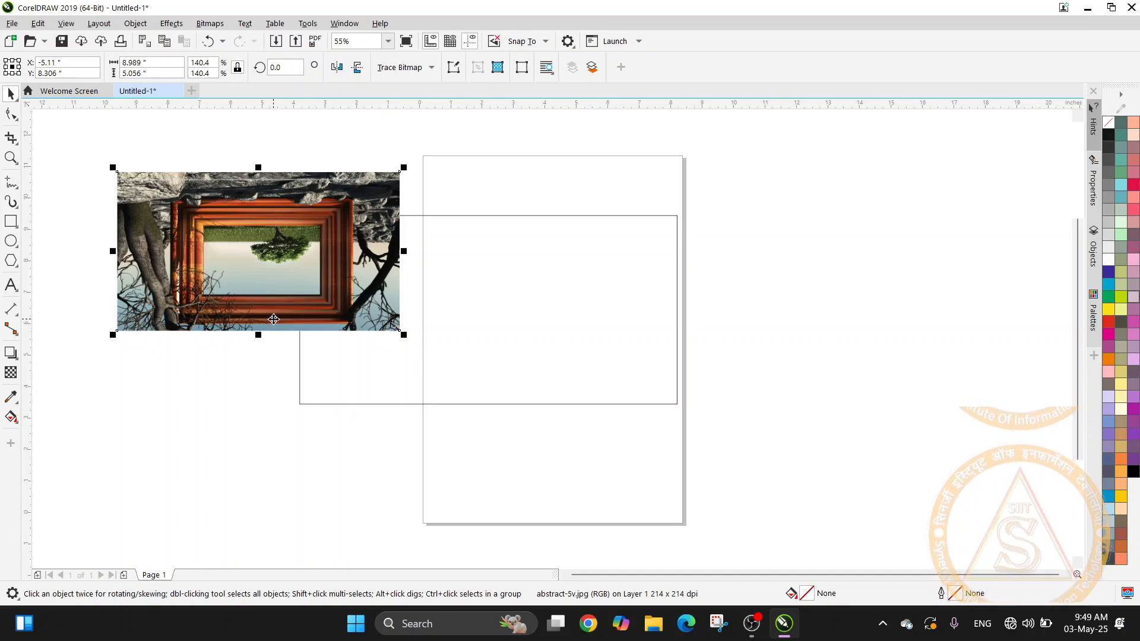
{"action": "key", "text": "ctrl+z"}
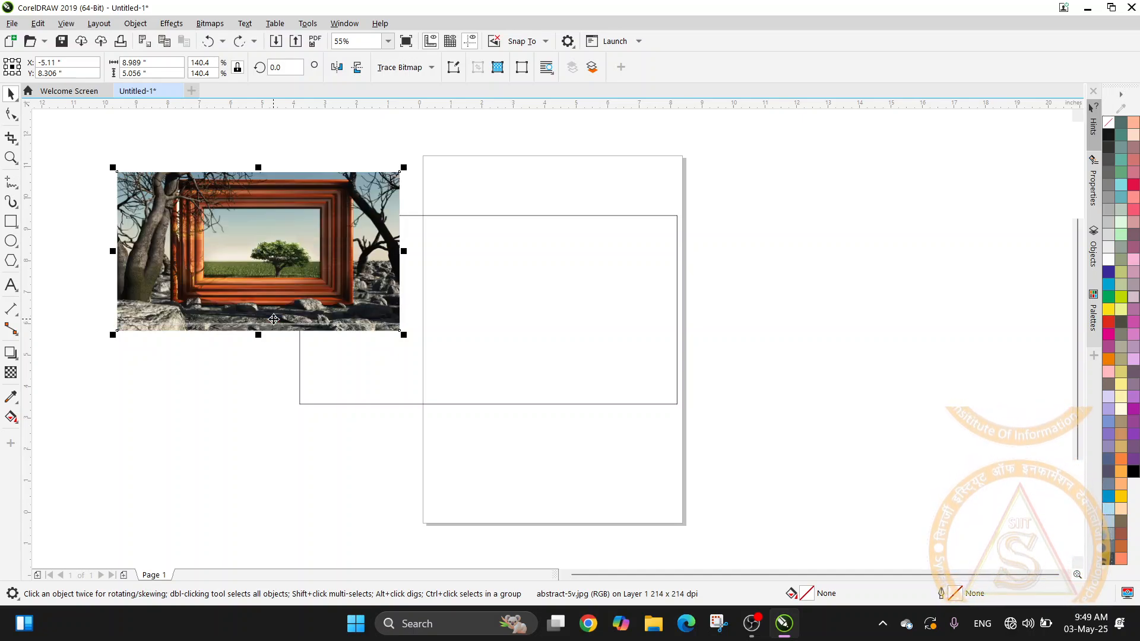
Move the imported picture to the empty area right of the page and select the rectangle
{"action": "left_click", "coordinate": [632, 219]}
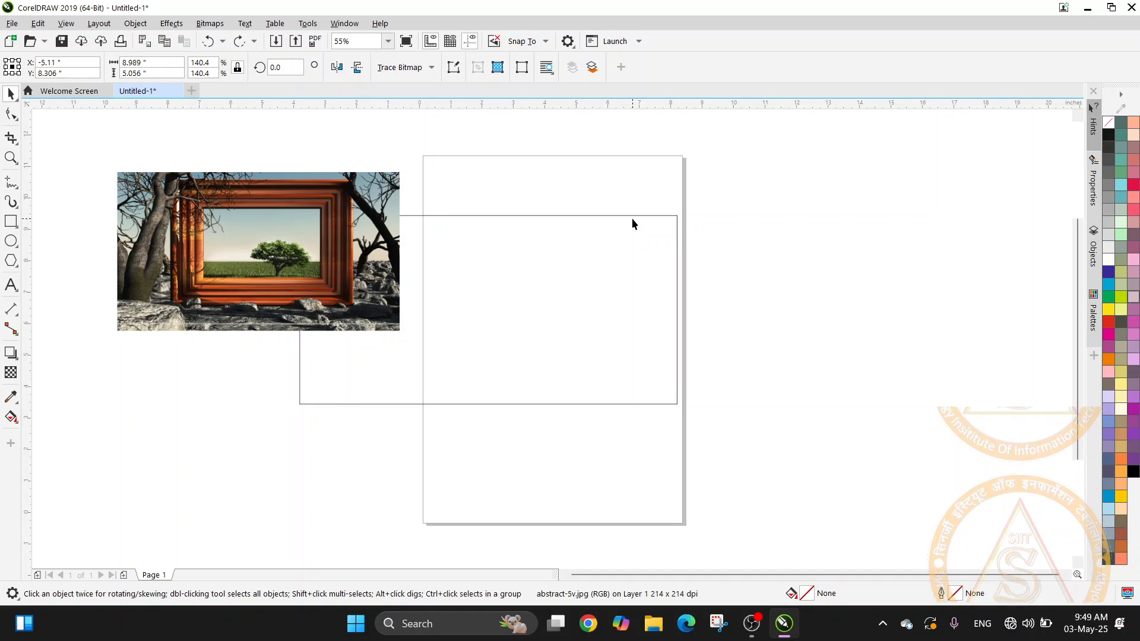
{"action": "left_click_drag", "start_coordinate": [249, 292], "coordinate": [843, 262]}
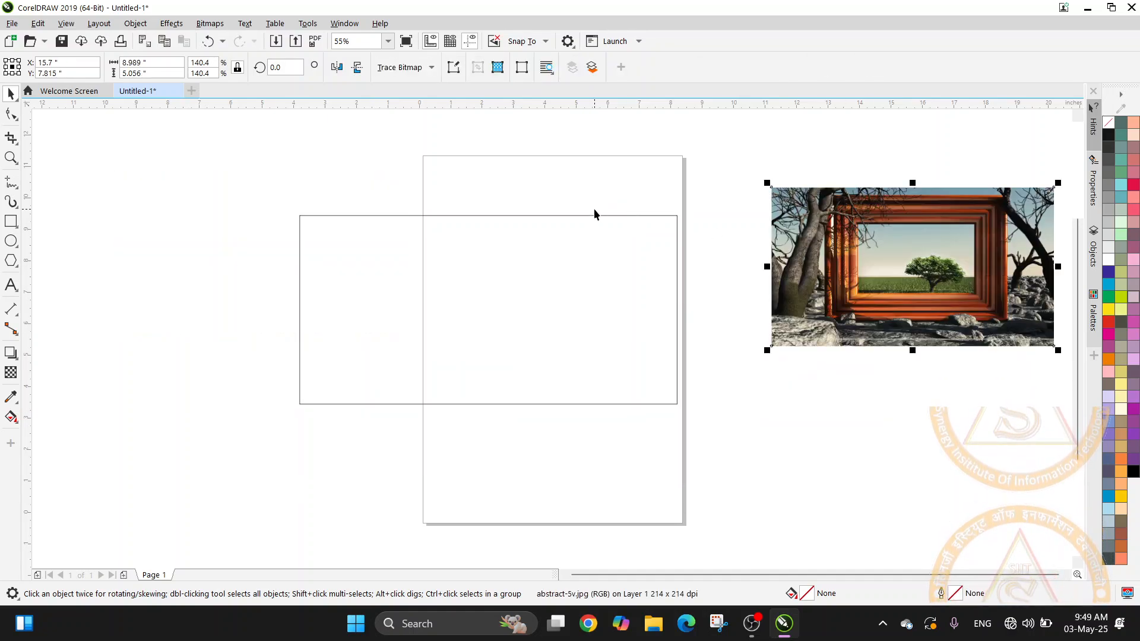
{"action": "left_click", "coordinate": [593, 215]}
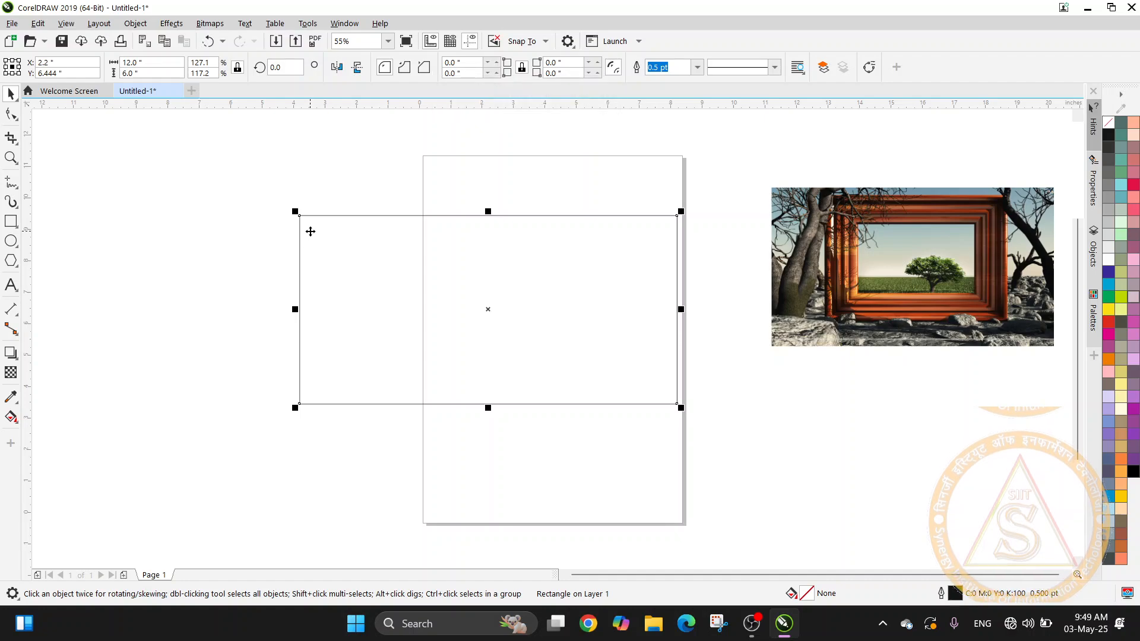
Round all four corners of the selected rectangle with a radius of 1 inch
{"action": "scroll", "coordinate": [311, 223], "scroll_direction": "up", "scroll_amount": 2}
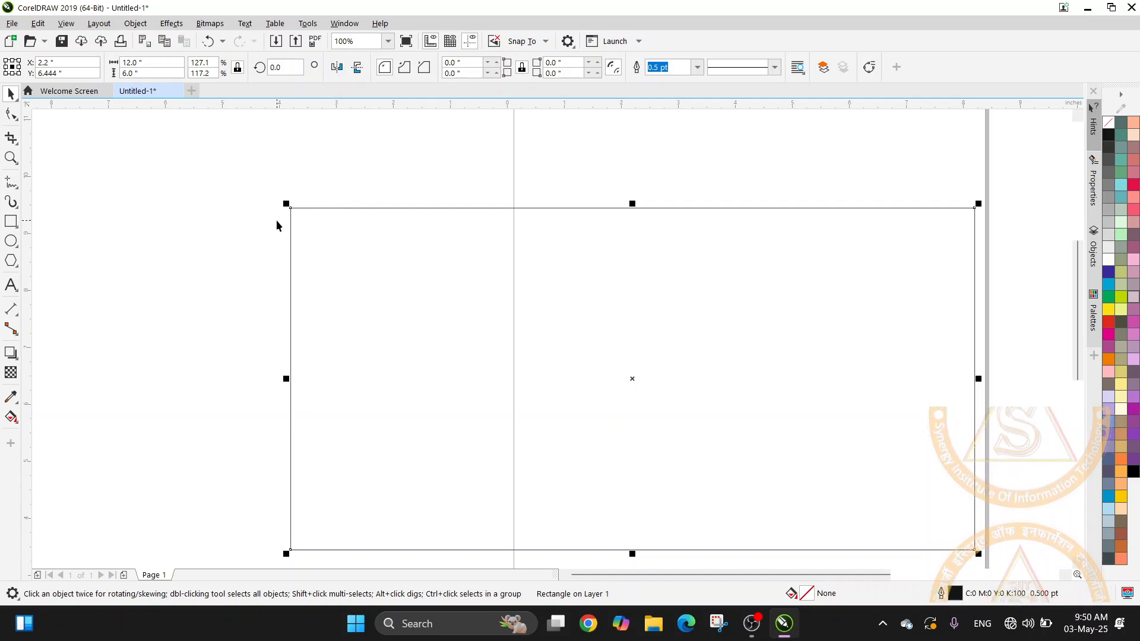
{"action": "scroll", "coordinate": [297, 207], "scroll_direction": "left", "scroll_amount": 2}
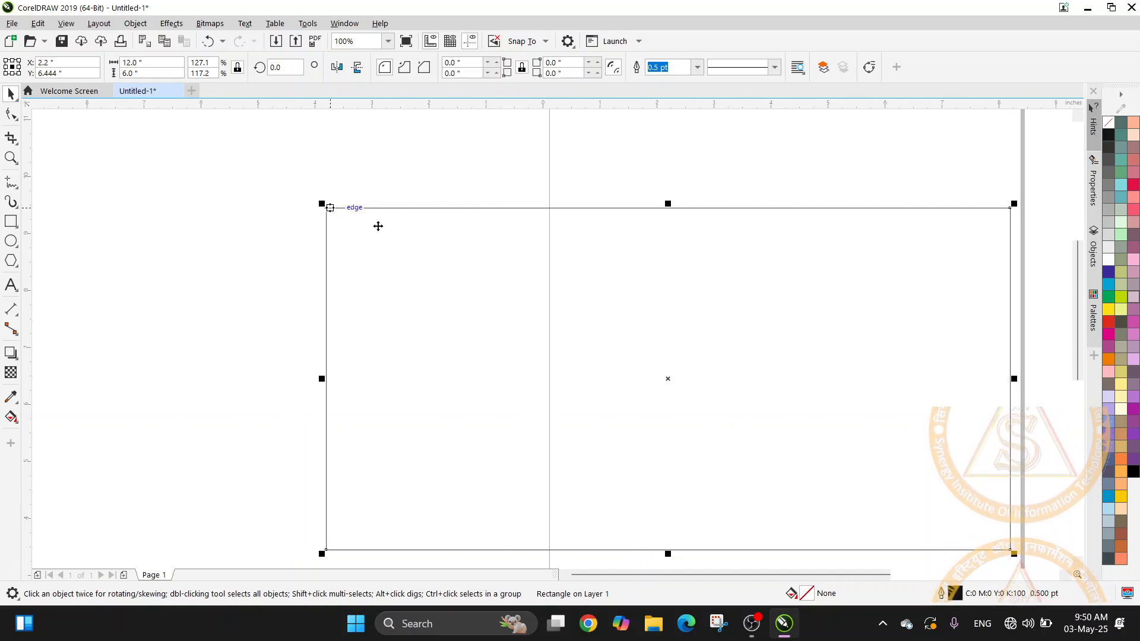
{"action": "scroll", "coordinate": [356, 218], "scroll_direction": "left", "scroll_amount": 2}
{"action": "scroll", "coordinate": [408, 216], "scroll_direction": "left", "scroll_amount": 1}
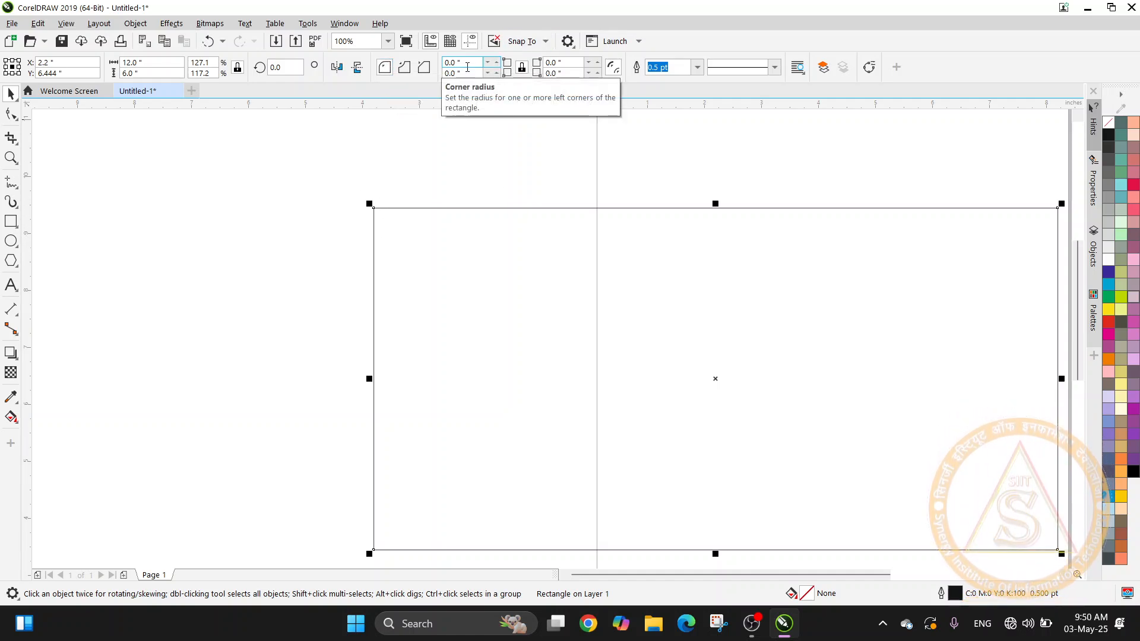
{"action": "left_click_drag", "start_coordinate": [468, 66], "coordinate": [446, 63]}
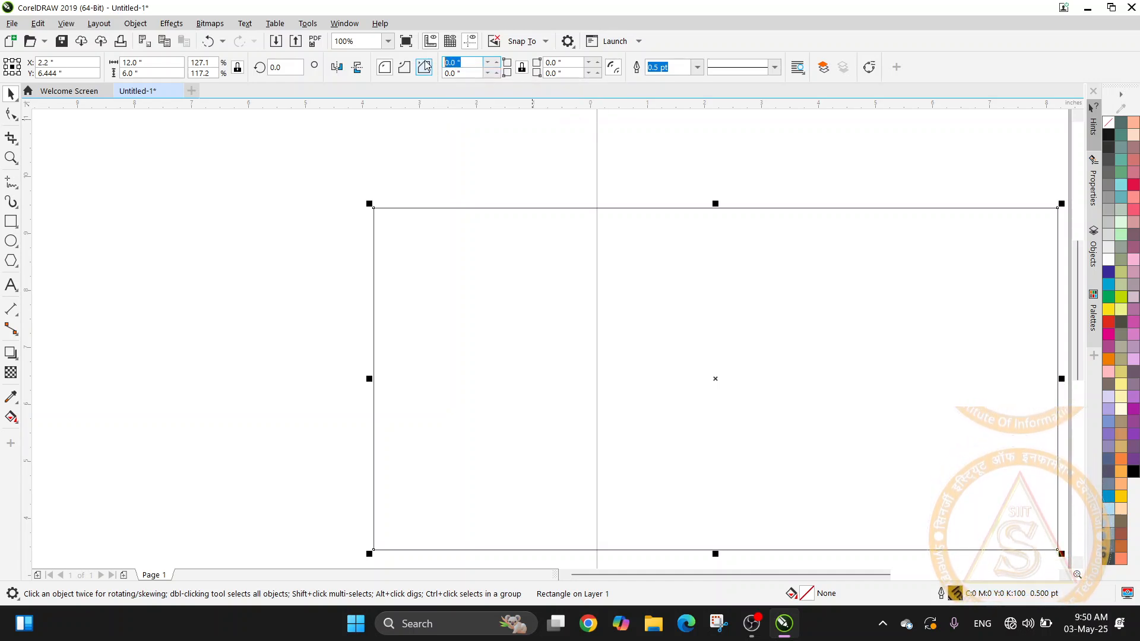
{"action": "type", "text": "1"}
{"action": "key", "text": "Return"}
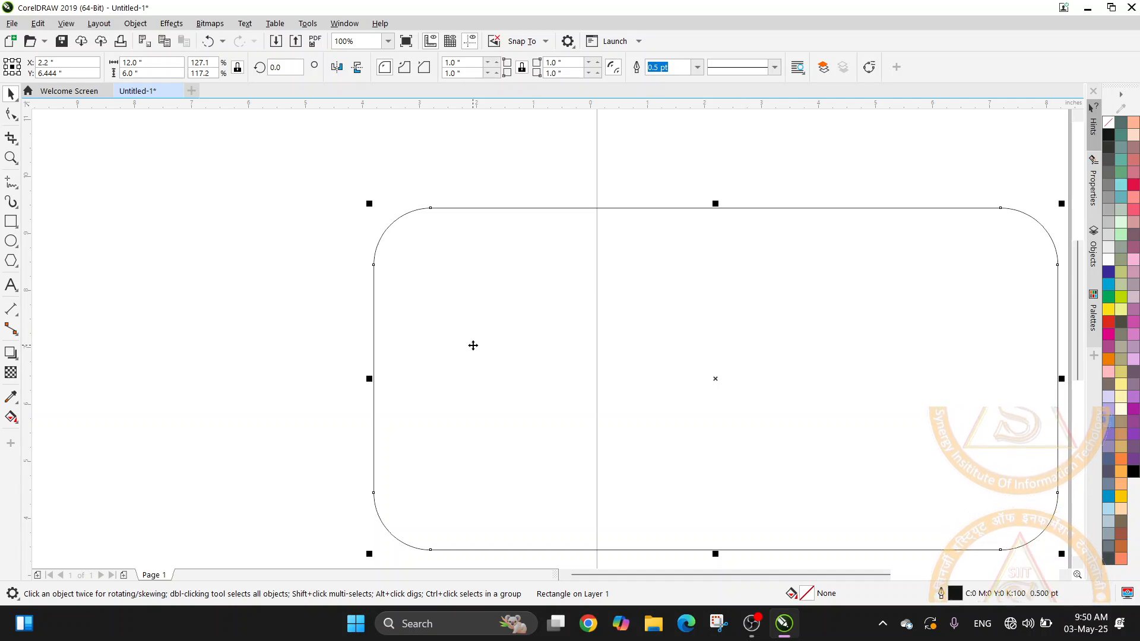
Try a 0.5 inch radius on the rectangle's rounded corners, and reset the radius to 0
{"action": "left_click", "coordinate": [457, 62]}
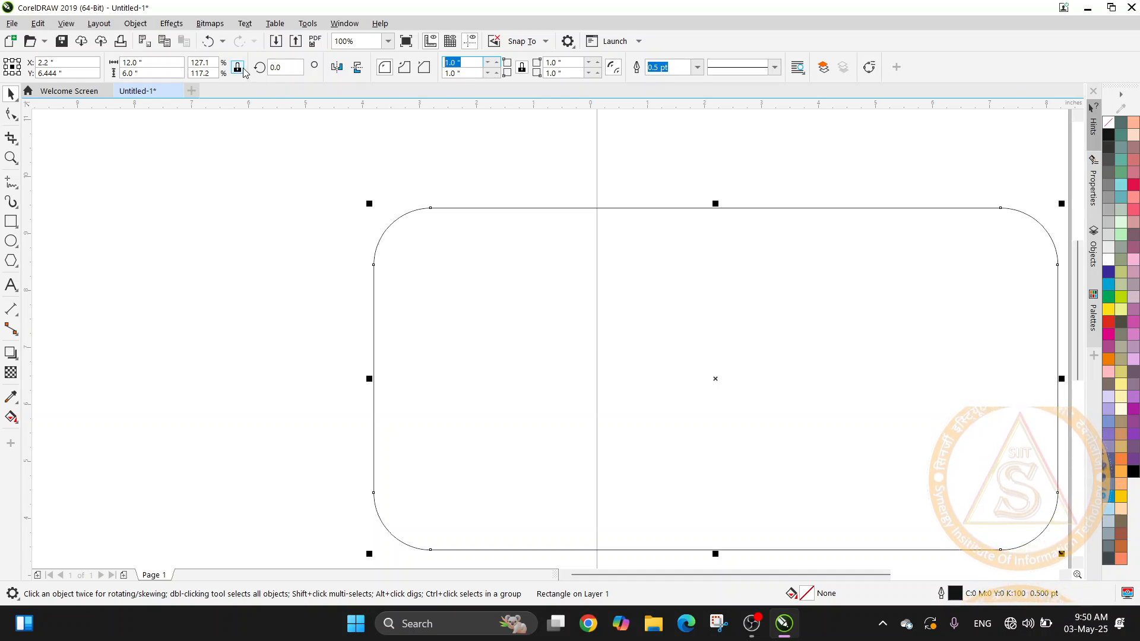
{"action": "left_click", "coordinate": [521, 69]}
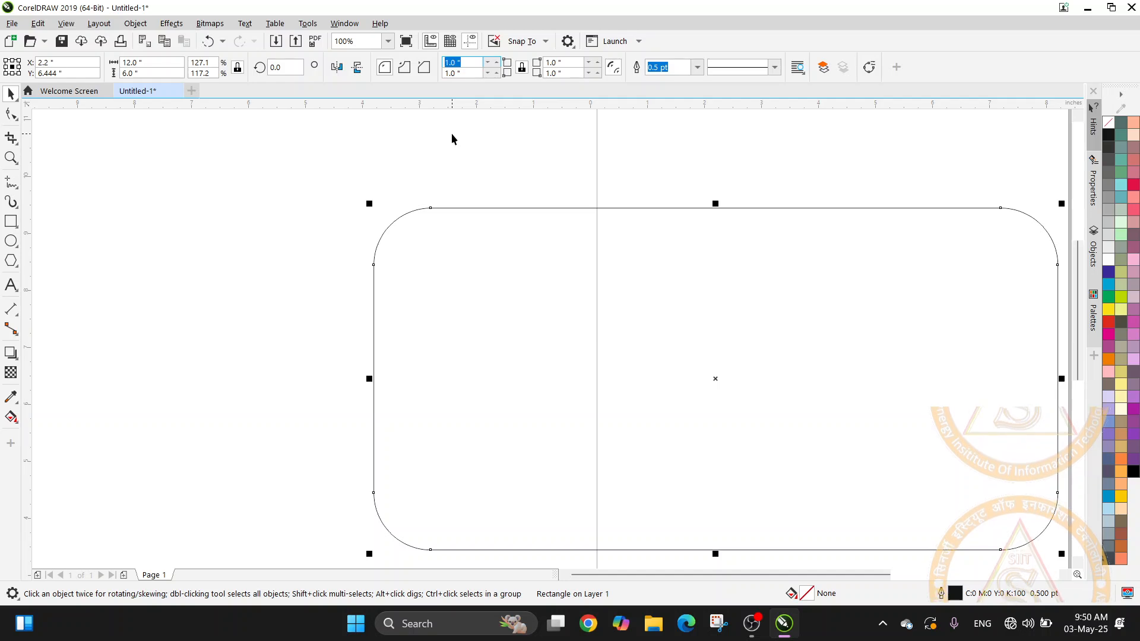
{"action": "type", "text": "0.5"}
{"action": "key", "text": "Return"}
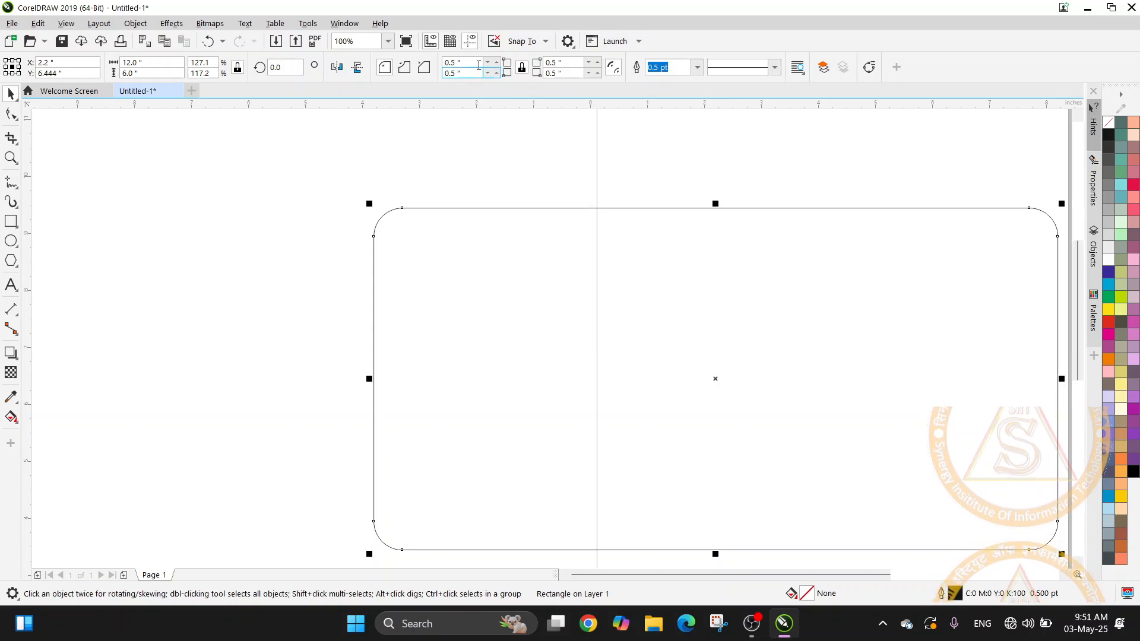
{"action": "left_click_drag", "start_coordinate": [478, 63], "coordinate": [410, 67]}
{"action": "type", "text": "0"}
{"action": "key", "text": "Return"}
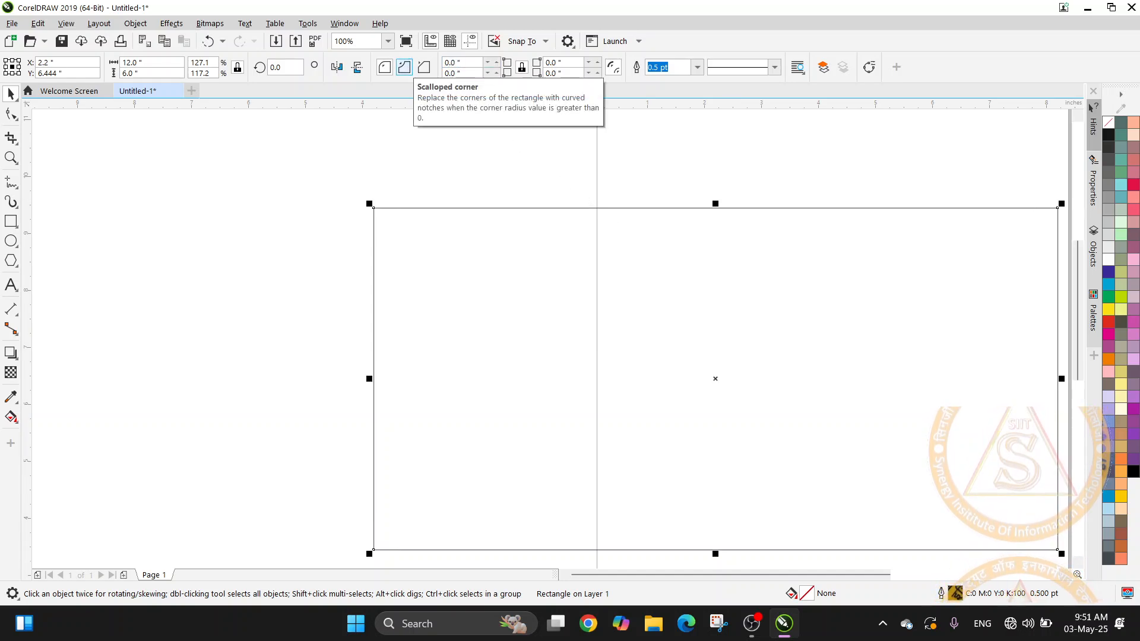
Try scalloped corners with a 0.5 inch radius on the rectangle, and reset the radius to 0
{"action": "left_click", "coordinate": [405, 70]}
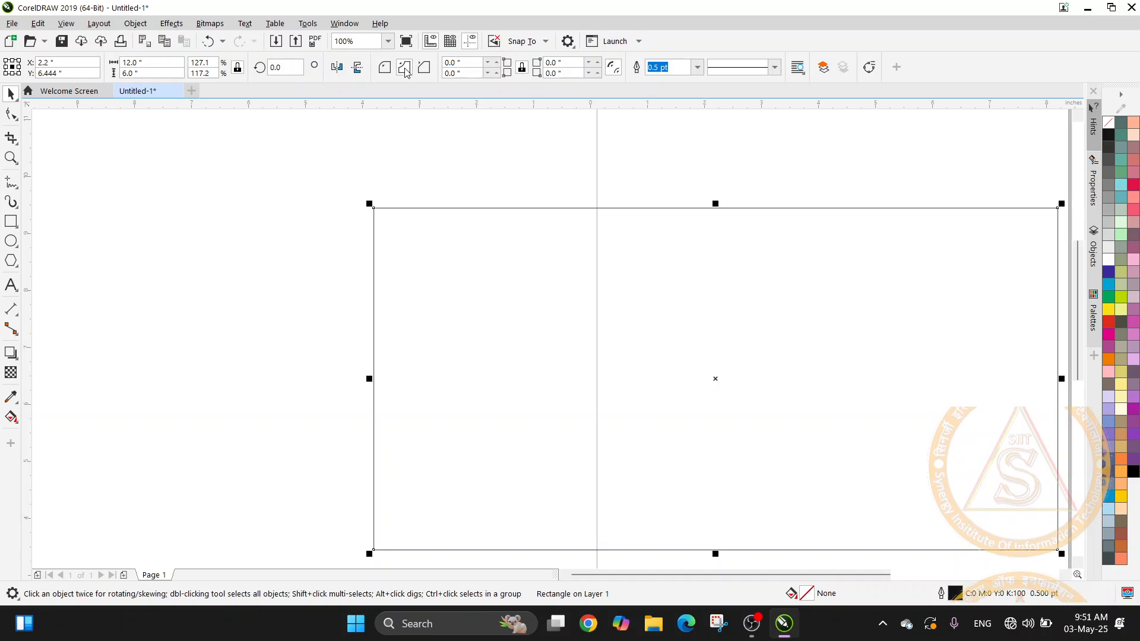
{"action": "left_click_drag", "start_coordinate": [469, 64], "coordinate": [408, 69]}
{"action": "type", "text": ".5"}
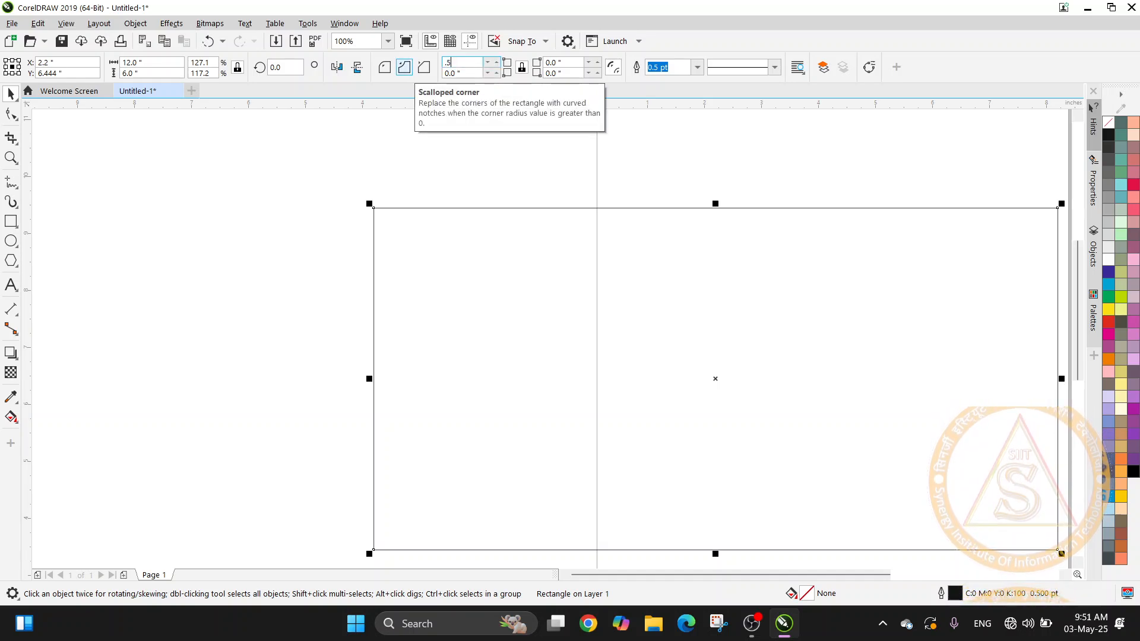
{"action": "key", "text": "Return"}
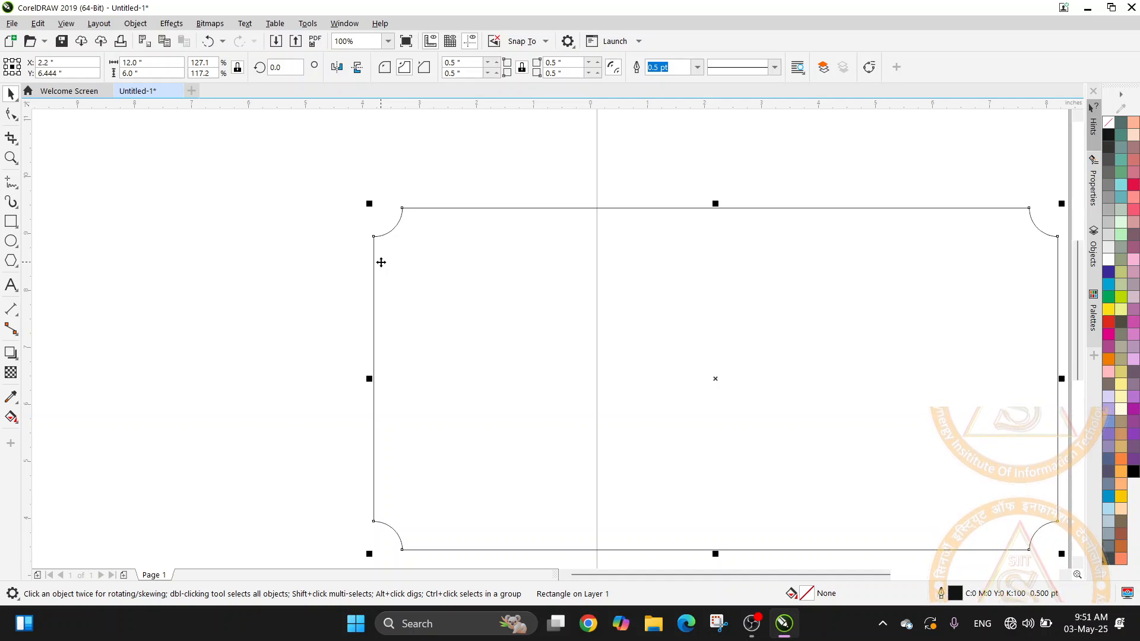
{"action": "left_click", "coordinate": [460, 63]}
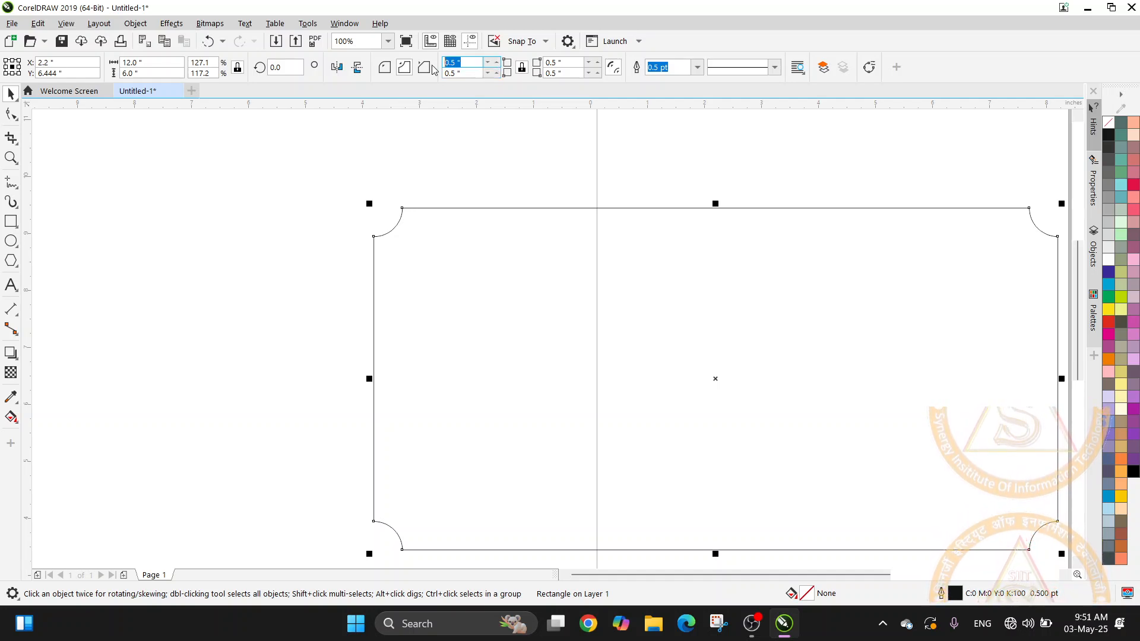
{"action": "type", "text": "0"}
{"action": "key", "text": "Return"}
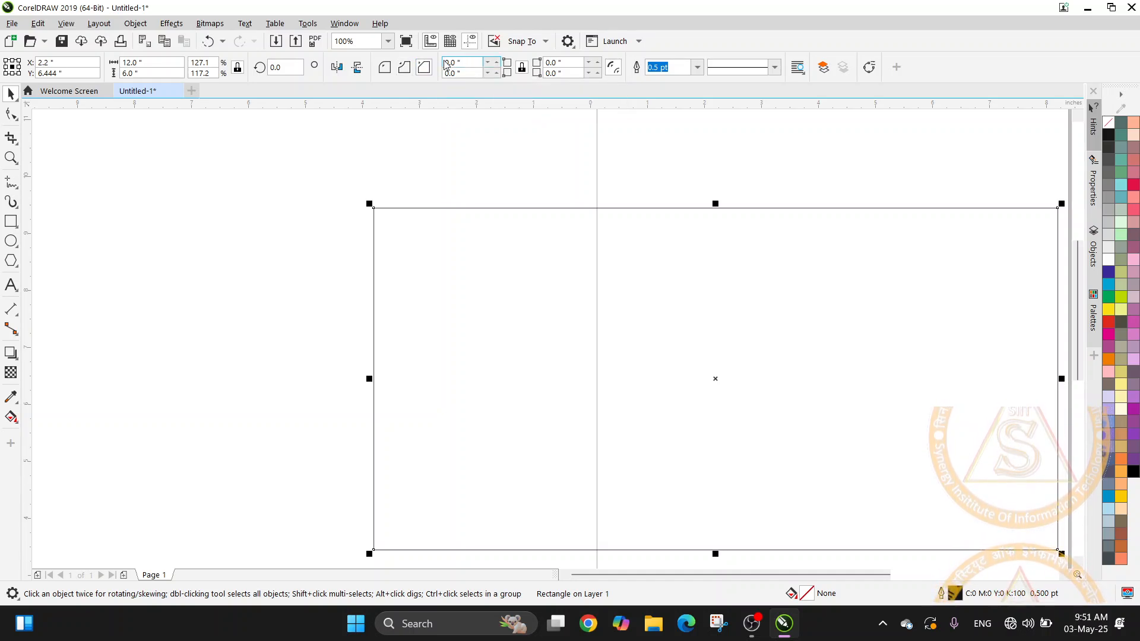
Give the rectangle chamfered corners of 0.5 inch, and deselect and reselect it
{"action": "left_click", "coordinate": [483, 61]}
{"action": "type", "text": "0.5"}
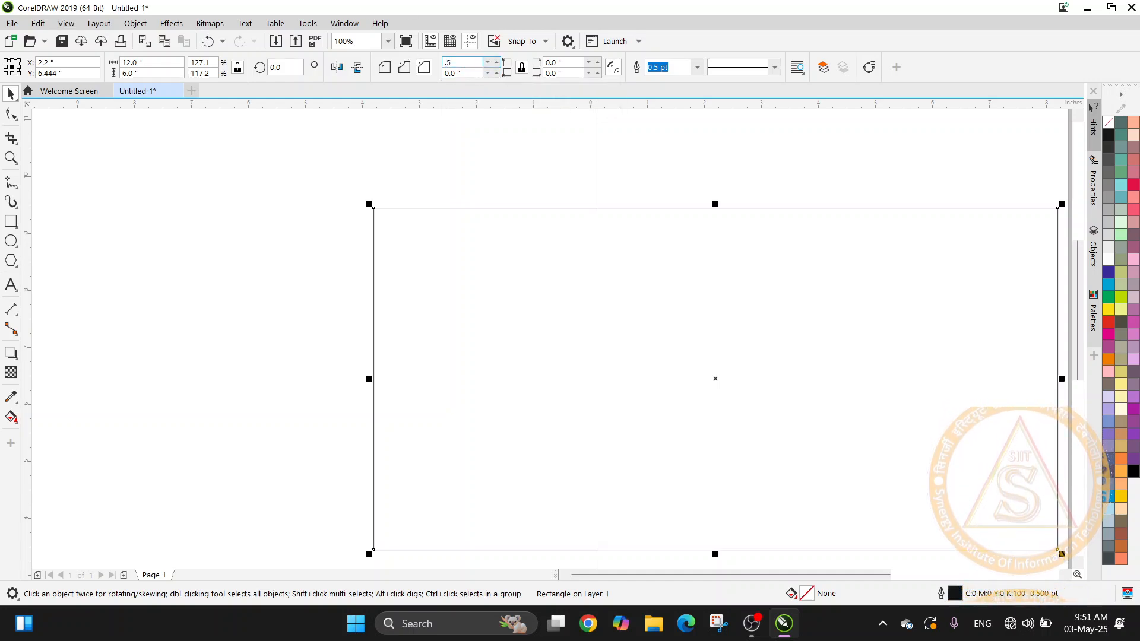
{"action": "key", "text": "Return"}
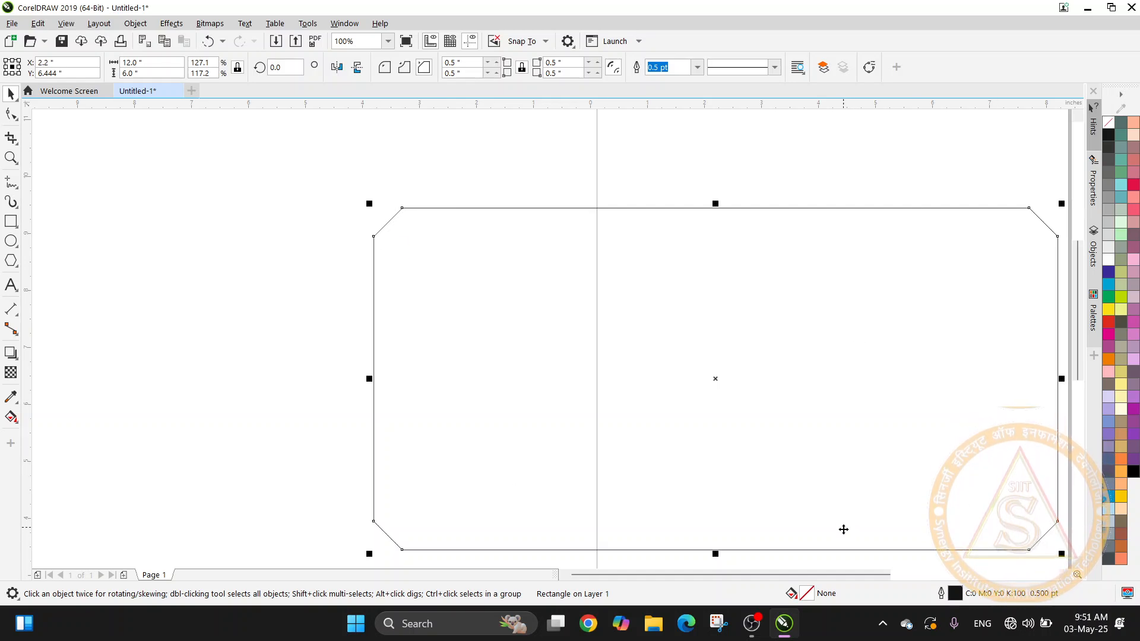
{"action": "left_click", "coordinate": [418, 244]}
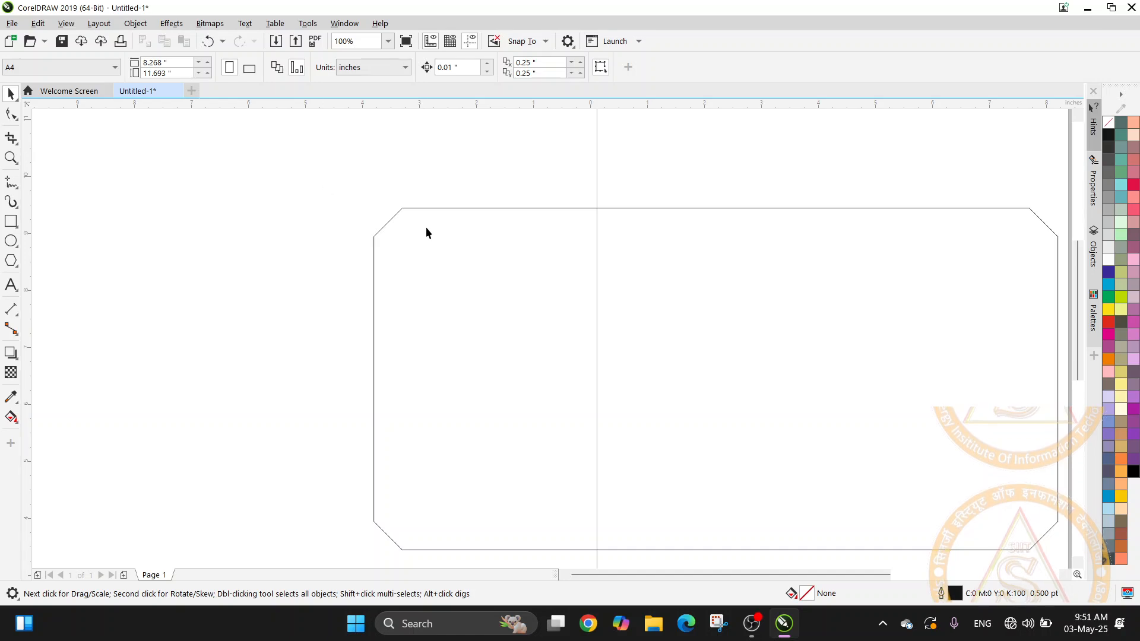
{"action": "left_click", "coordinate": [426, 208]}
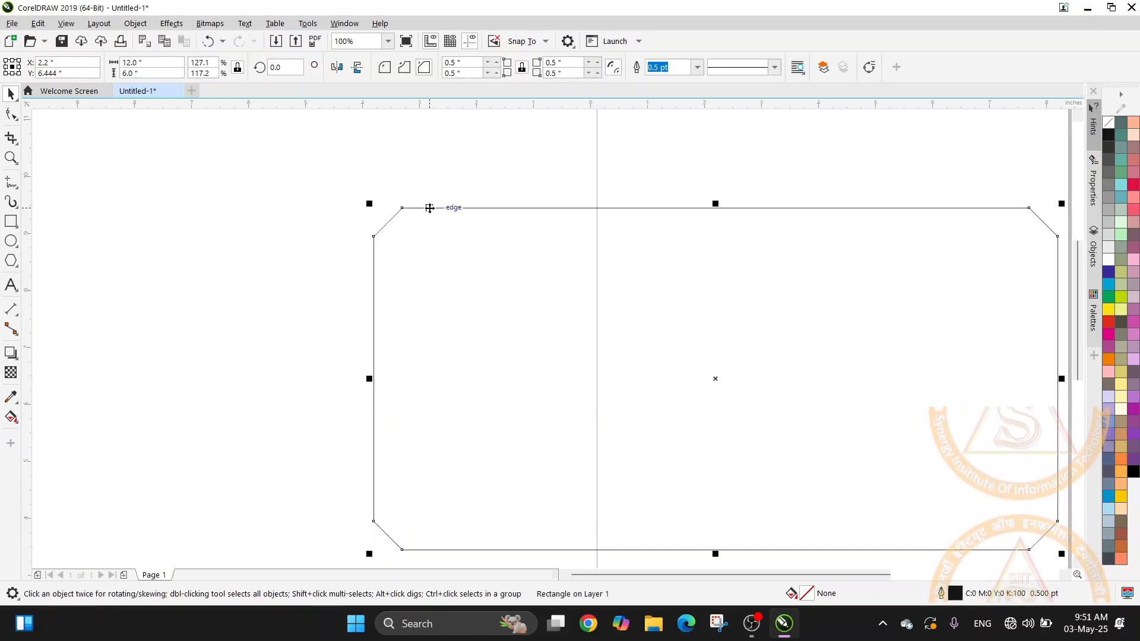
Try a chamfer size of 1 inch on the rectangle's corners, and set it back to 0.5 inch
{"action": "double_click", "coordinate": [466, 65]}
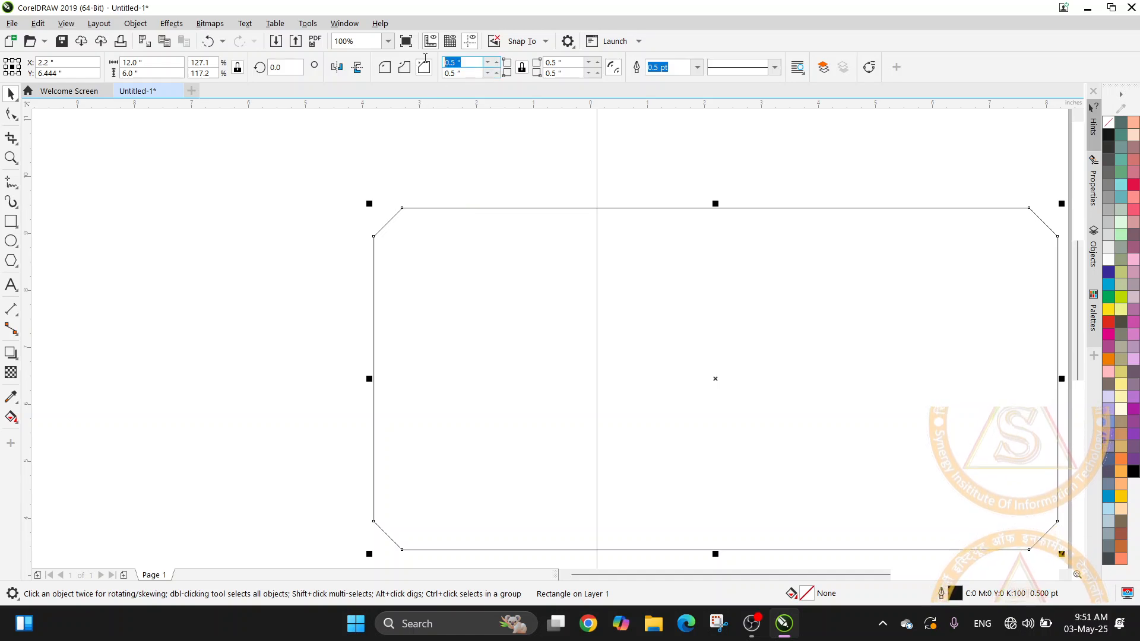
{"action": "type", "text": "1"}
{"action": "key", "text": "Return"}
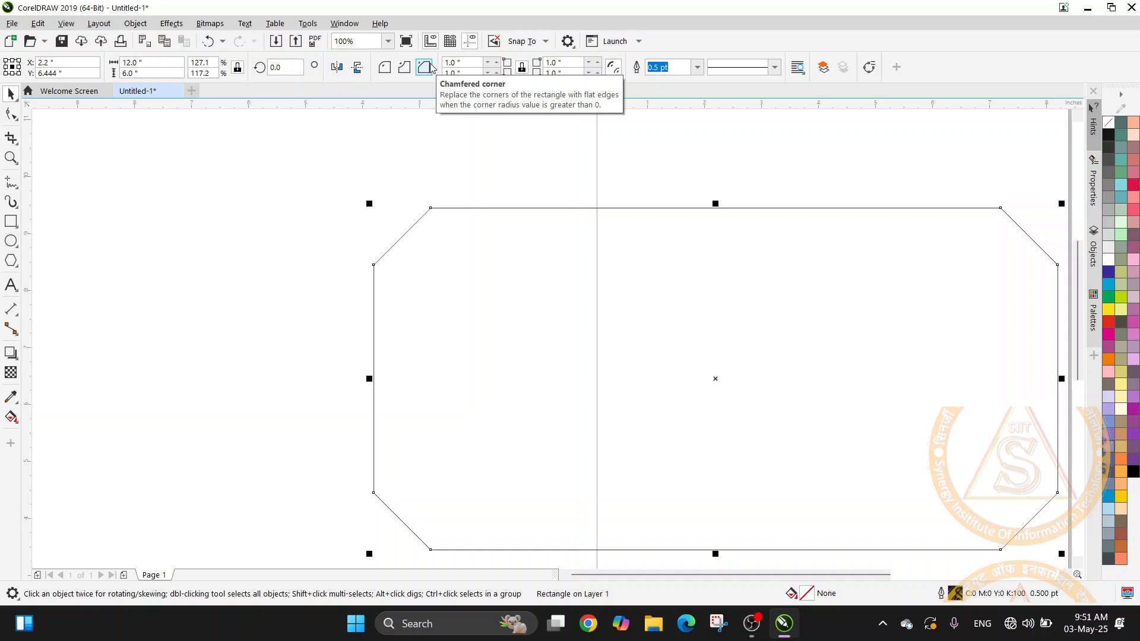
{"action": "double_click", "coordinate": [466, 62]}
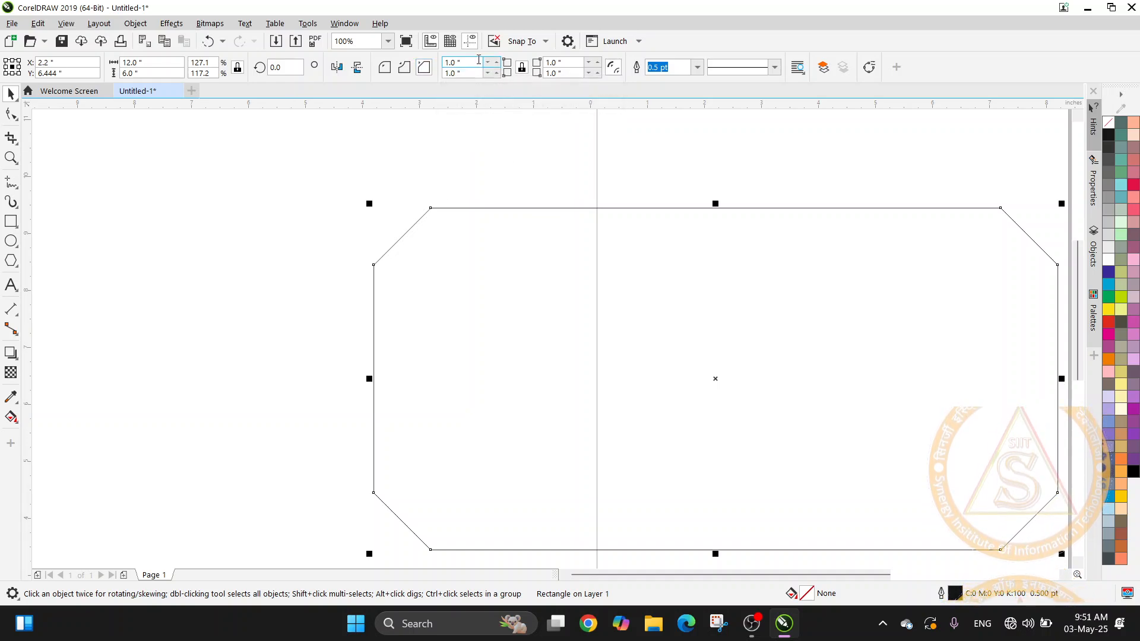
{"action": "type", "text": ".5"}
{"action": "key", "text": "Return"}
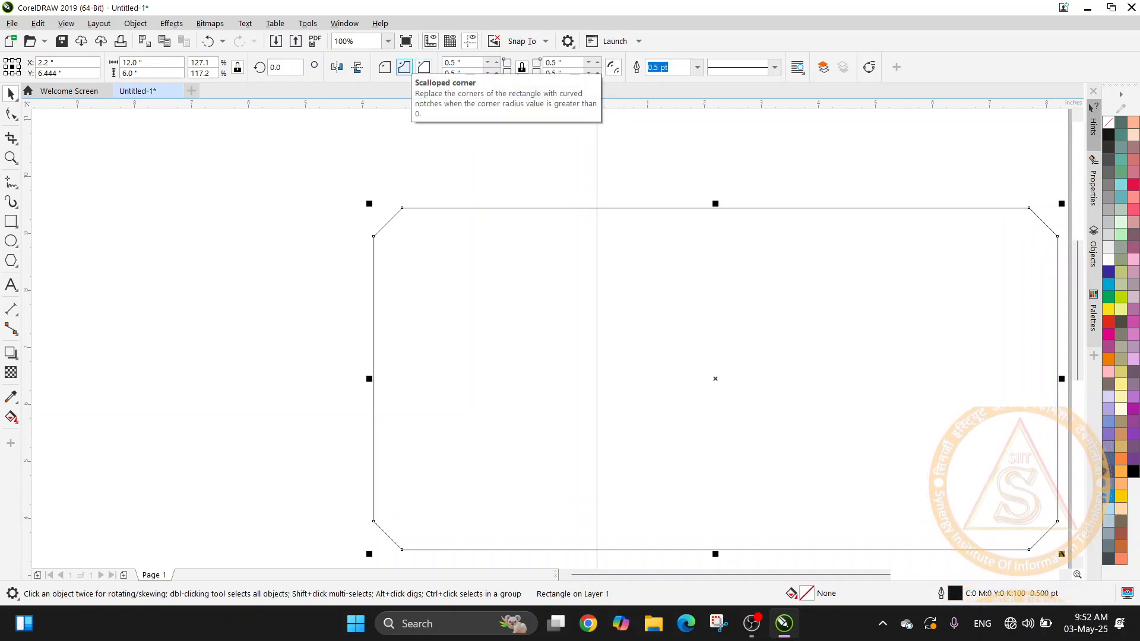
Compare the scalloped, round and chamfered corner styles on the rectangle, finishing with round corners
{"action": "left_click", "coordinate": [411, 67]}
{"action": "left_click", "coordinate": [391, 66]}
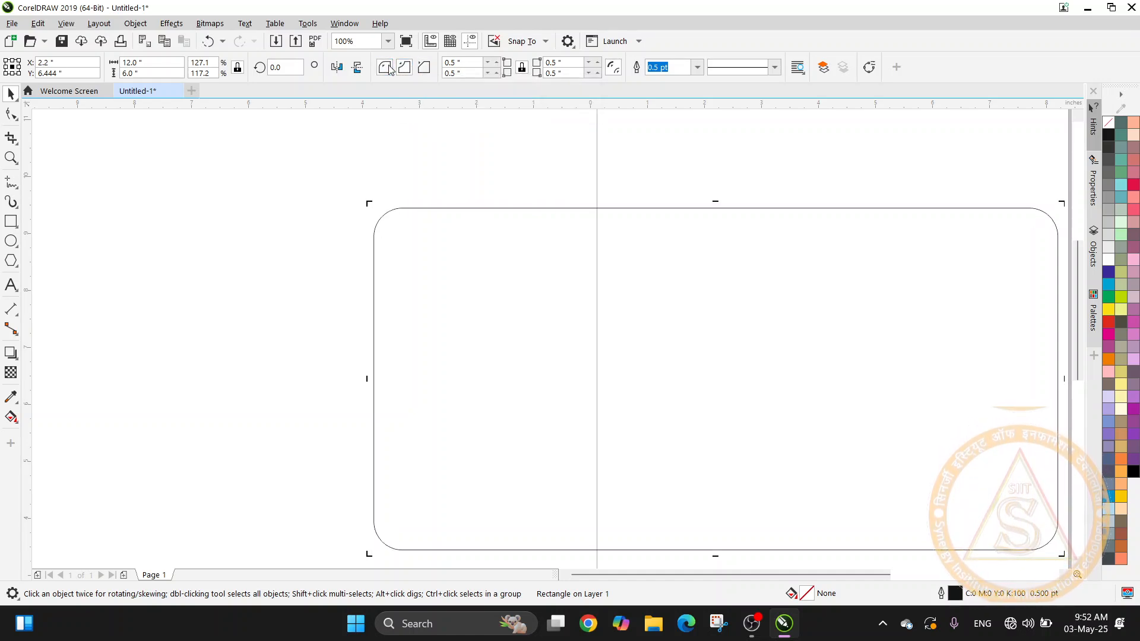
{"action": "left_click", "coordinate": [404, 68]}
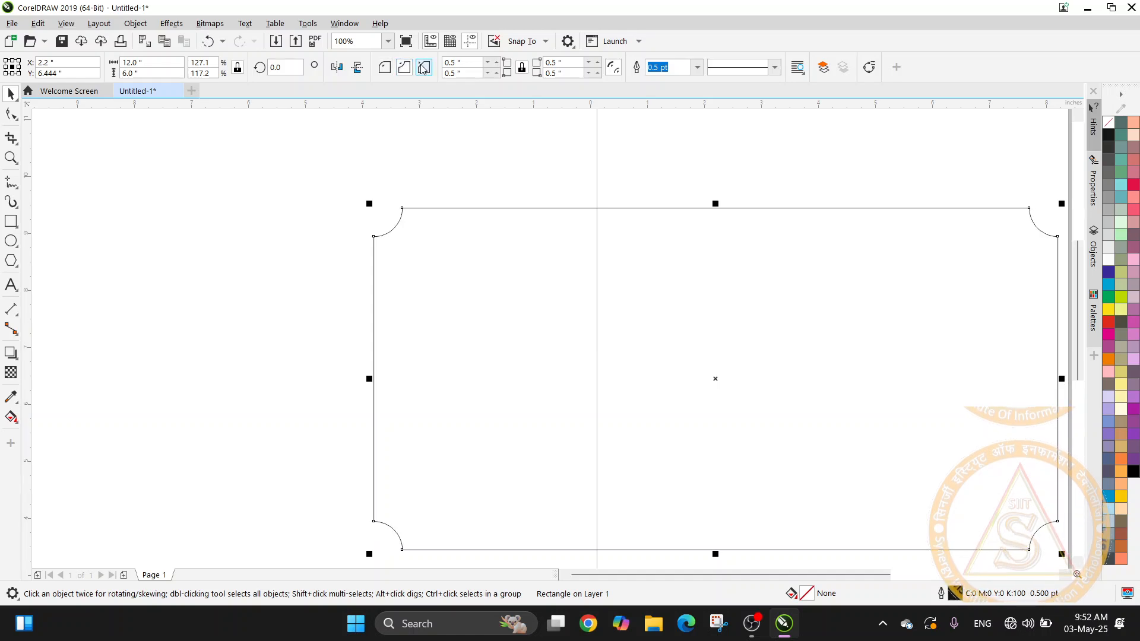
{"action": "left_click", "coordinate": [424, 67]}
{"action": "left_click", "coordinate": [404, 67]}
{"action": "left_click", "coordinate": [385, 67]}
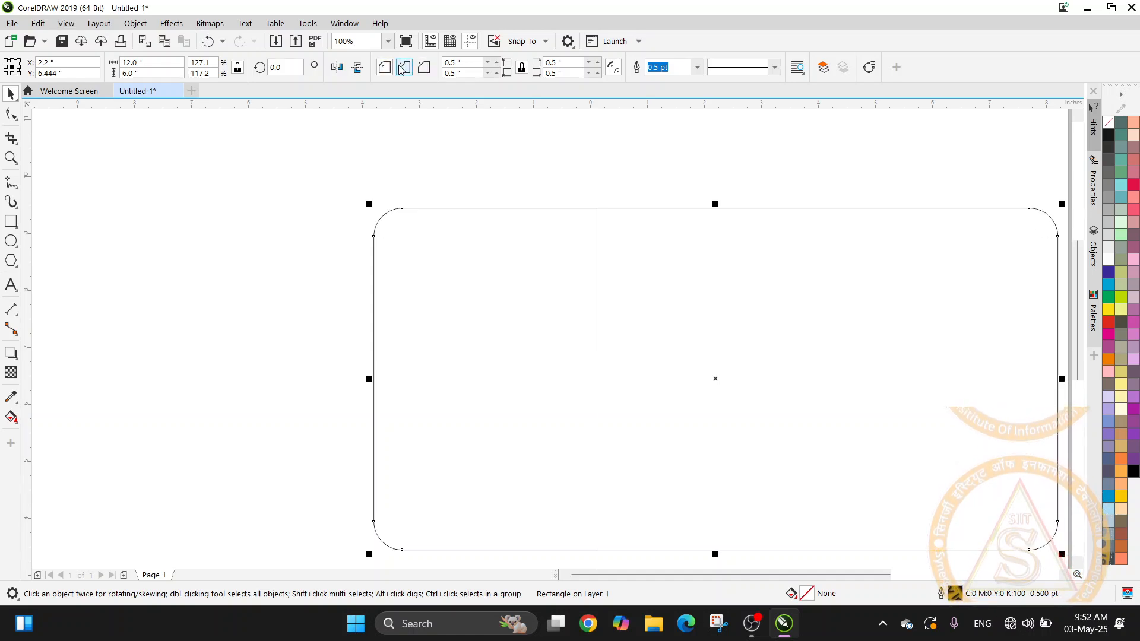
{"action": "left_click", "coordinate": [405, 67]}
{"action": "left_click", "coordinate": [424, 68]}
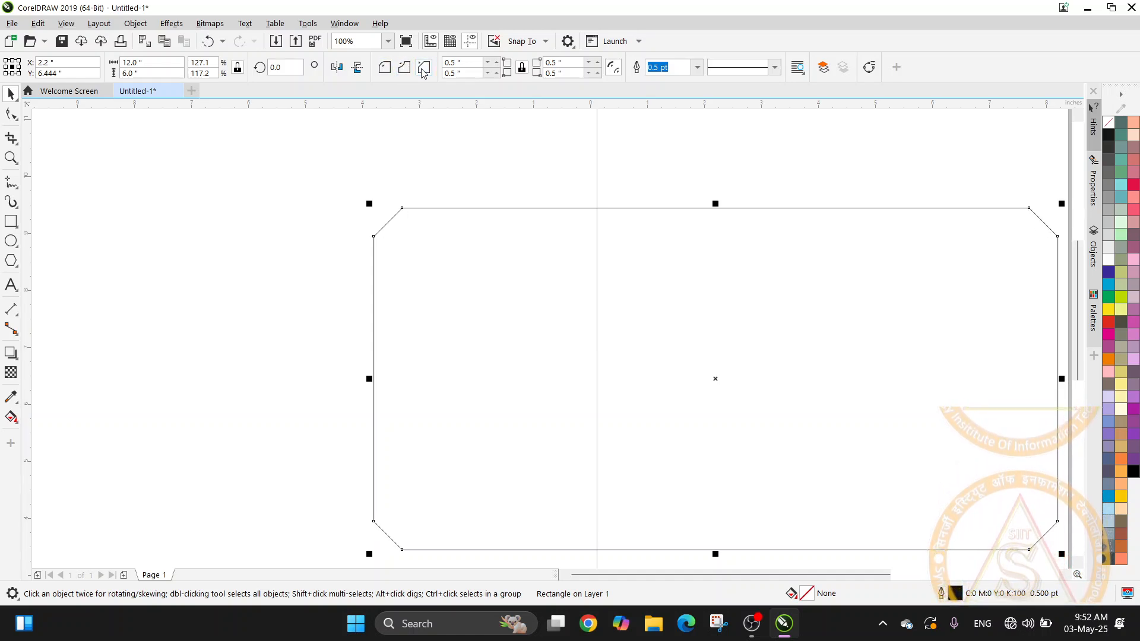
{"action": "left_click", "coordinate": [392, 68]}
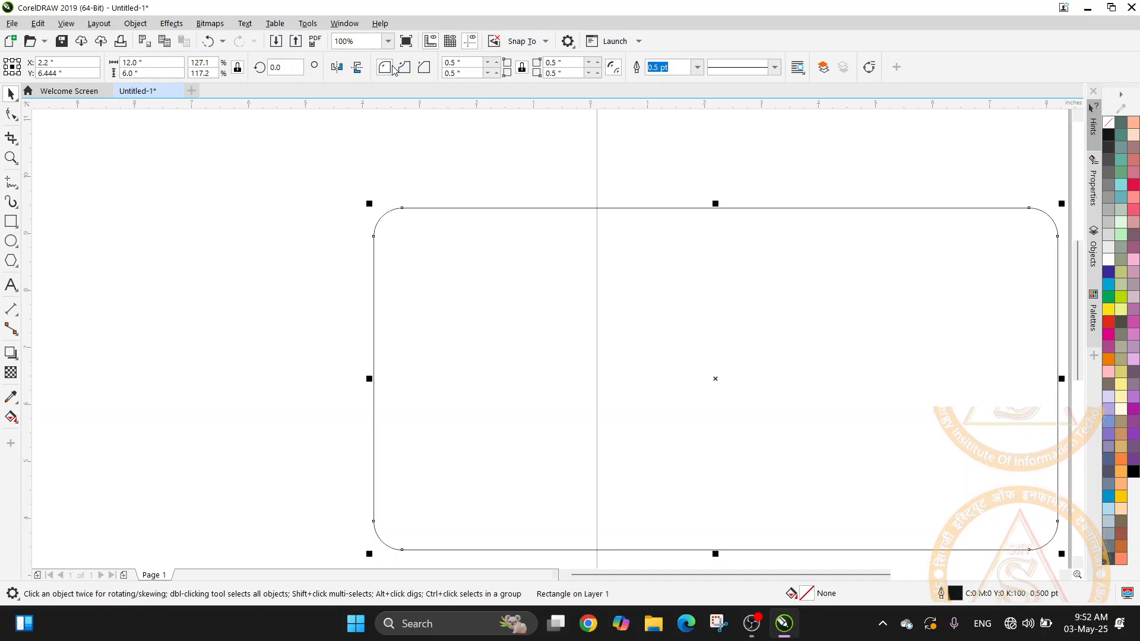
Reset the rectangle's corner radius to 0 and unlink the corners so each can be edited separately
{"action": "left_click_drag", "start_coordinate": [478, 62], "coordinate": [392, 68]}
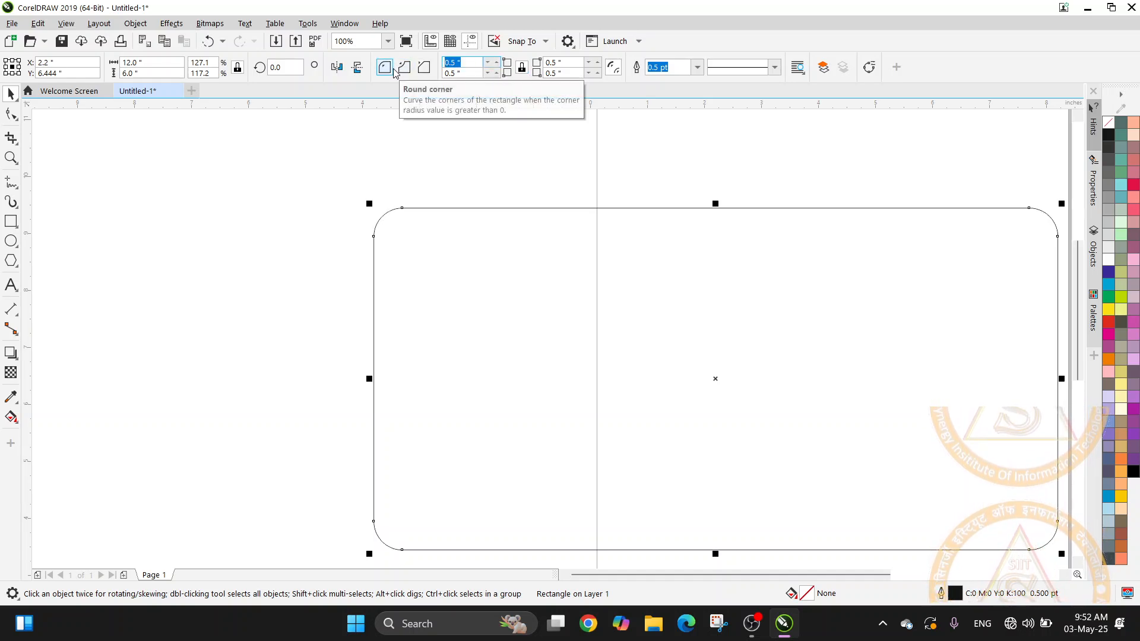
{"action": "type", "text": "0"}
{"action": "key", "text": "Return"}
{"action": "left_click", "coordinate": [522, 67]}
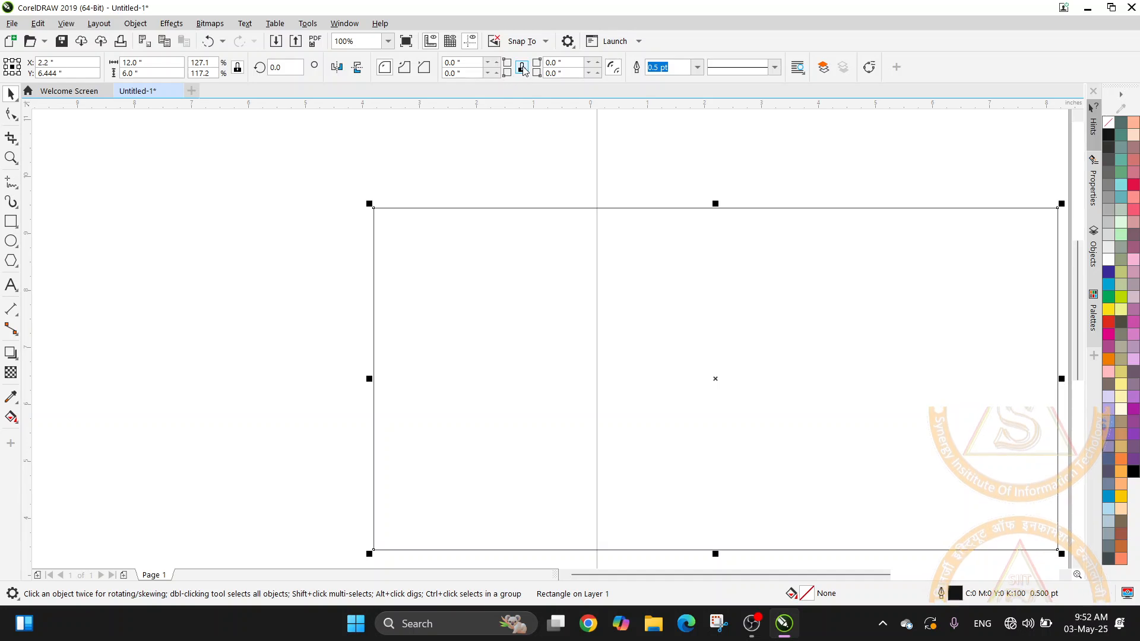
Round only the rectangle's top-left and bottom-right corners with a radius of 0.5 inch, and deselect the rectangle
{"action": "left_click_drag", "start_coordinate": [849, 576], "coordinate": [871, 575]}
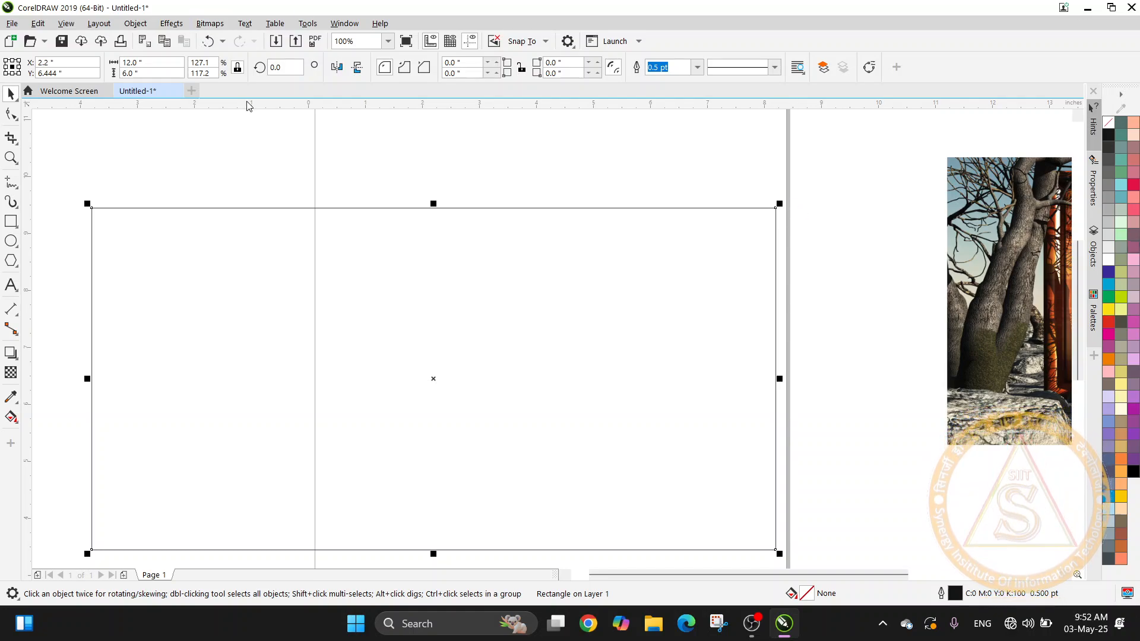
{"action": "left_click", "coordinate": [522, 69]}
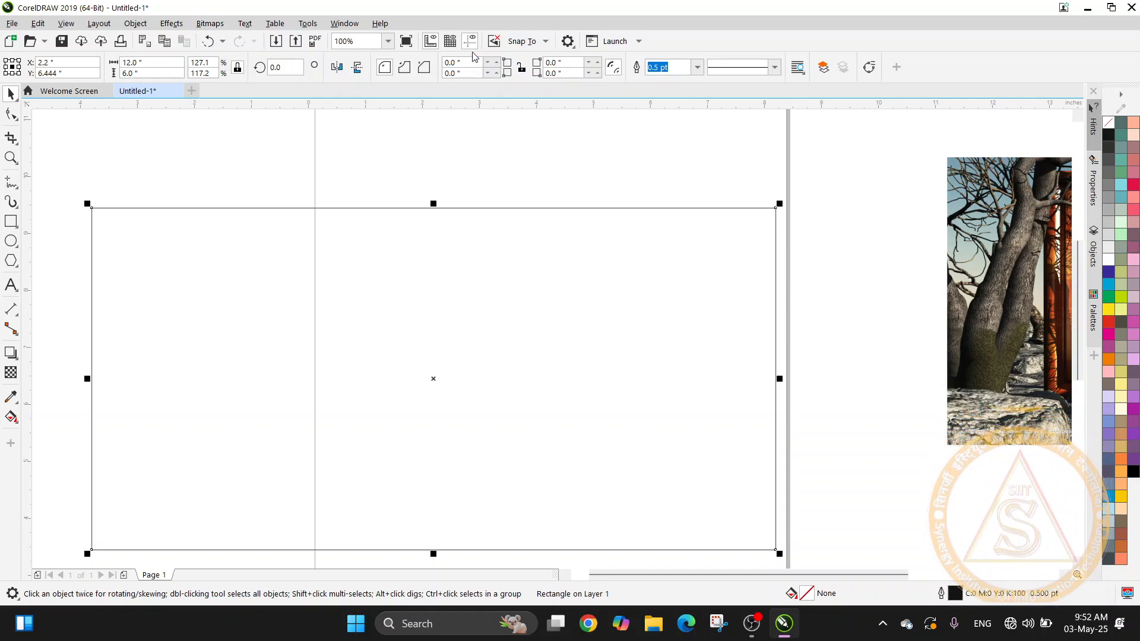
{"action": "type", "text": ".5"}
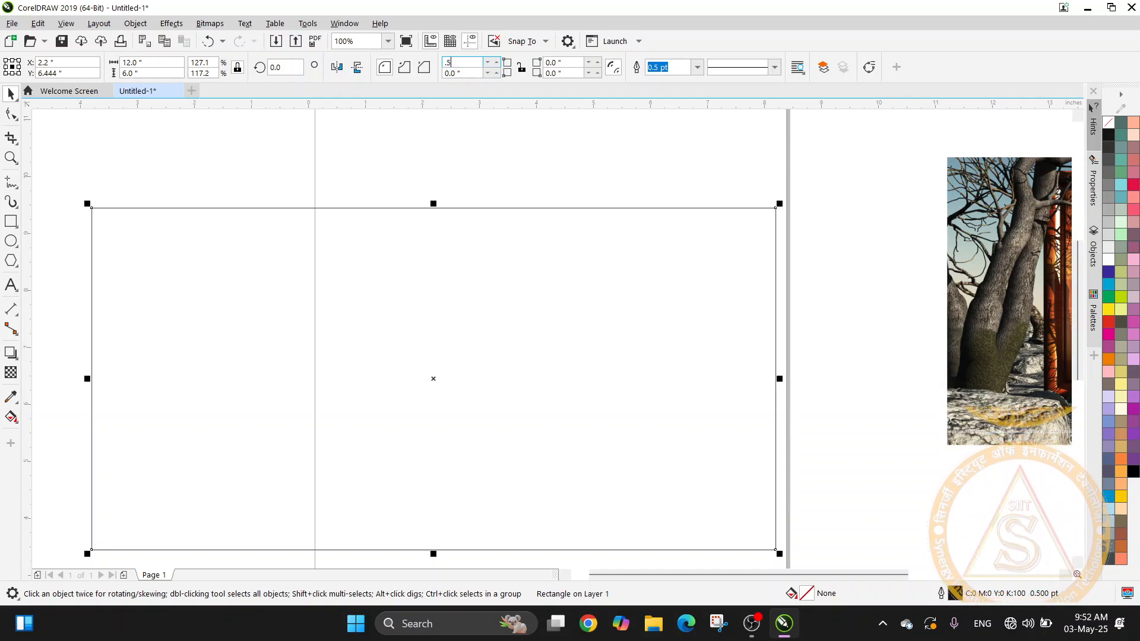
{"action": "left_click", "coordinate": [555, 73]}
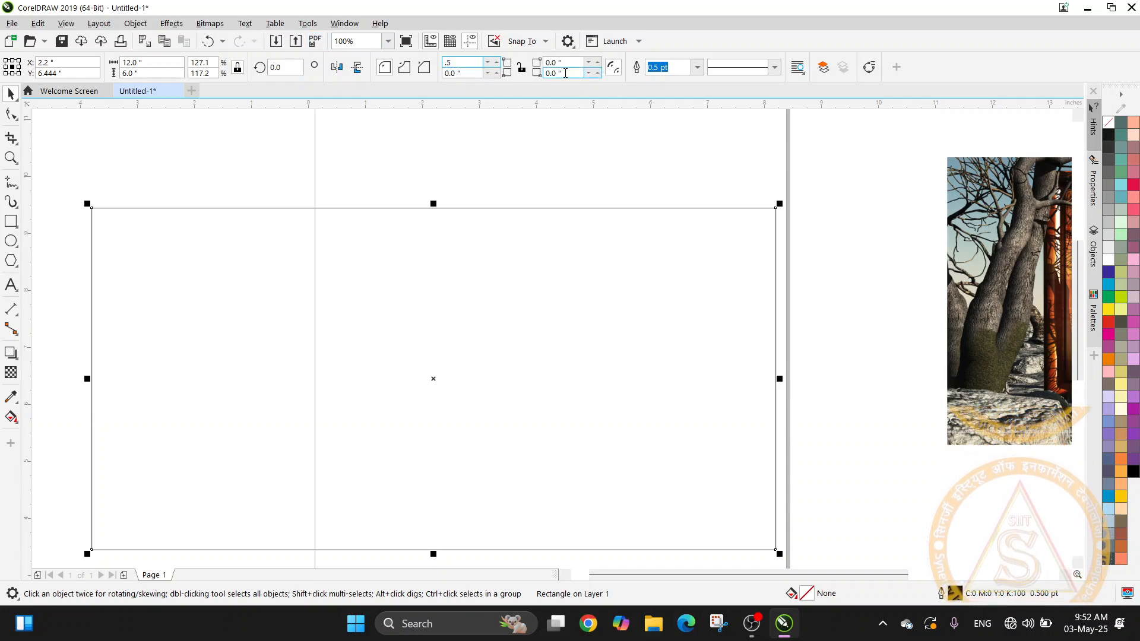
{"action": "type", "text": ".5"}
{"action": "key", "text": "Return"}
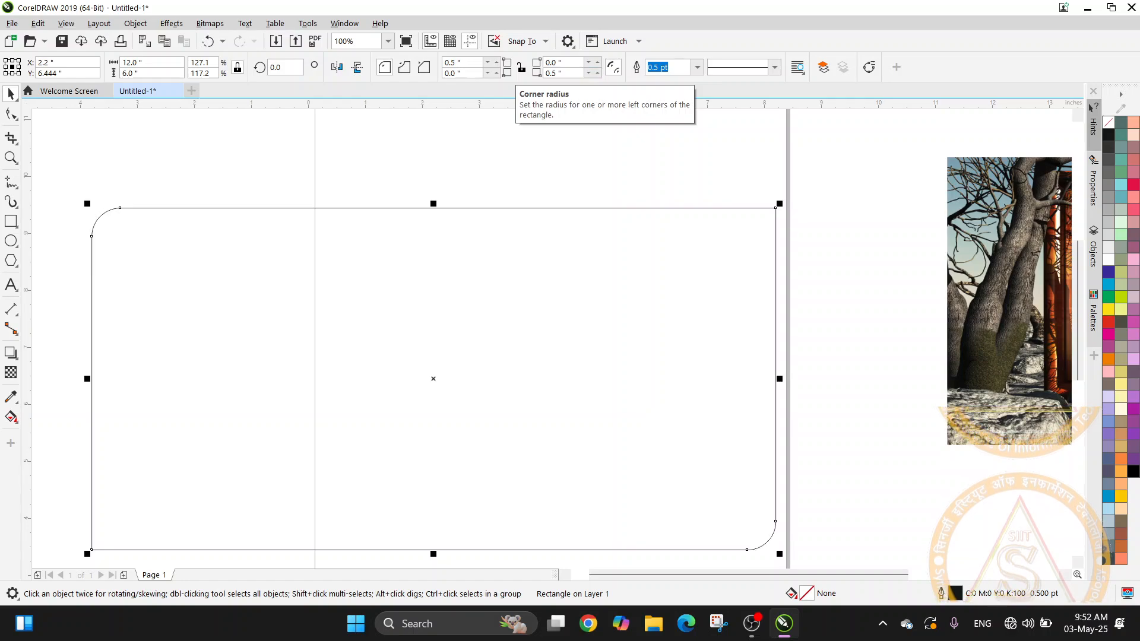
{"action": "left_click", "coordinate": [870, 327]}
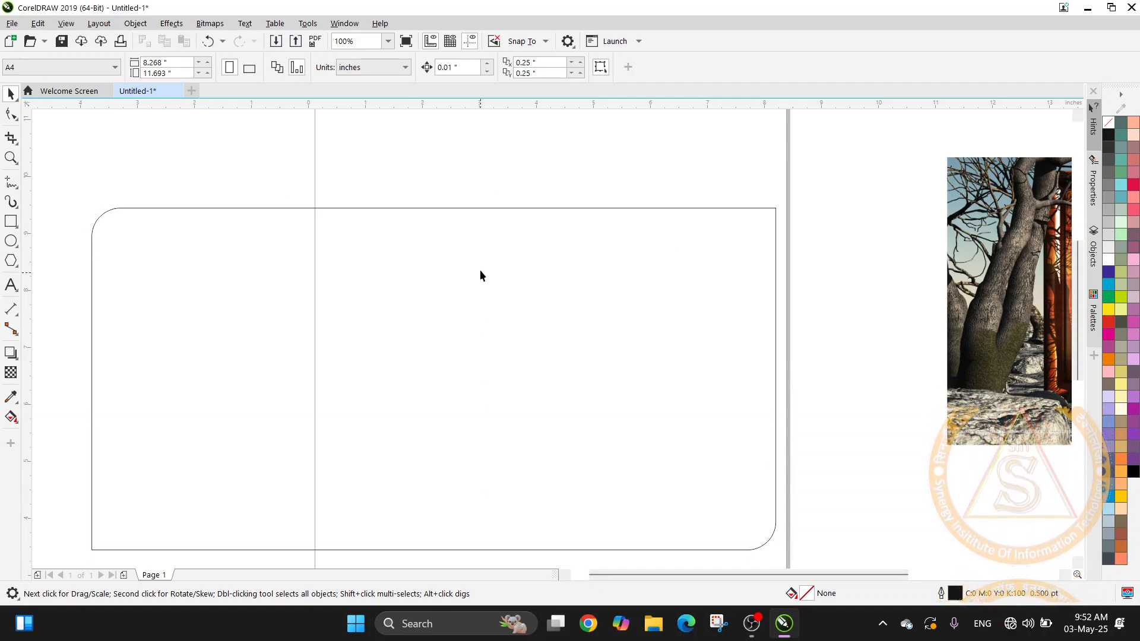
Reset the rectangle's rounded top-left and bottom-right corners to a radius of 0
{"action": "left_click", "coordinate": [472, 211]}
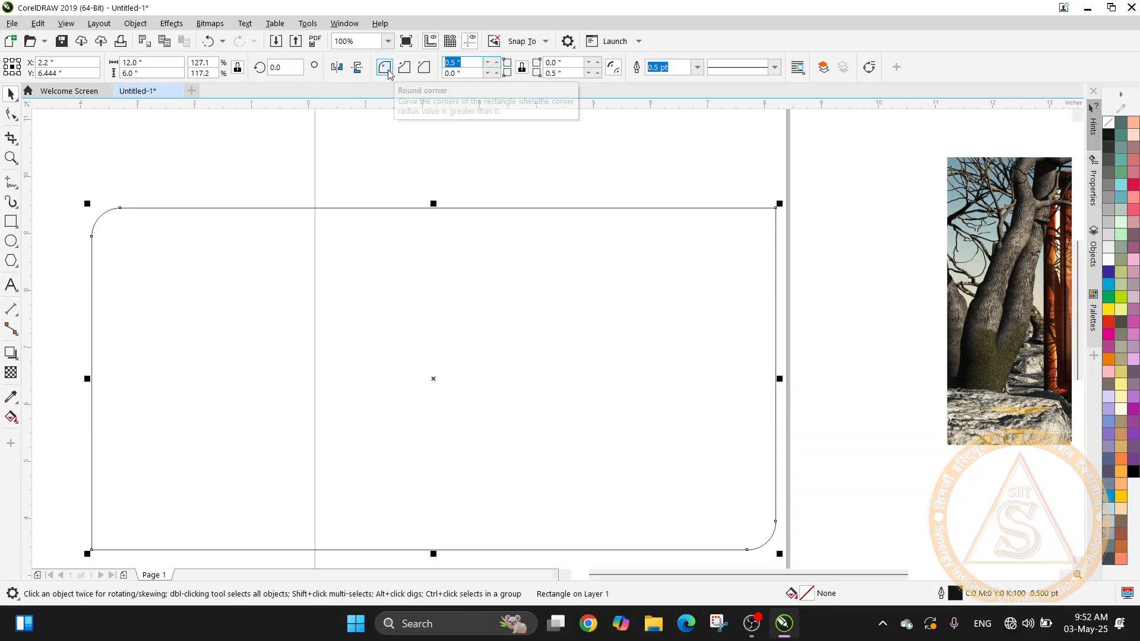
{"action": "type", "text": "0"}
{"action": "key", "text": "Return"}
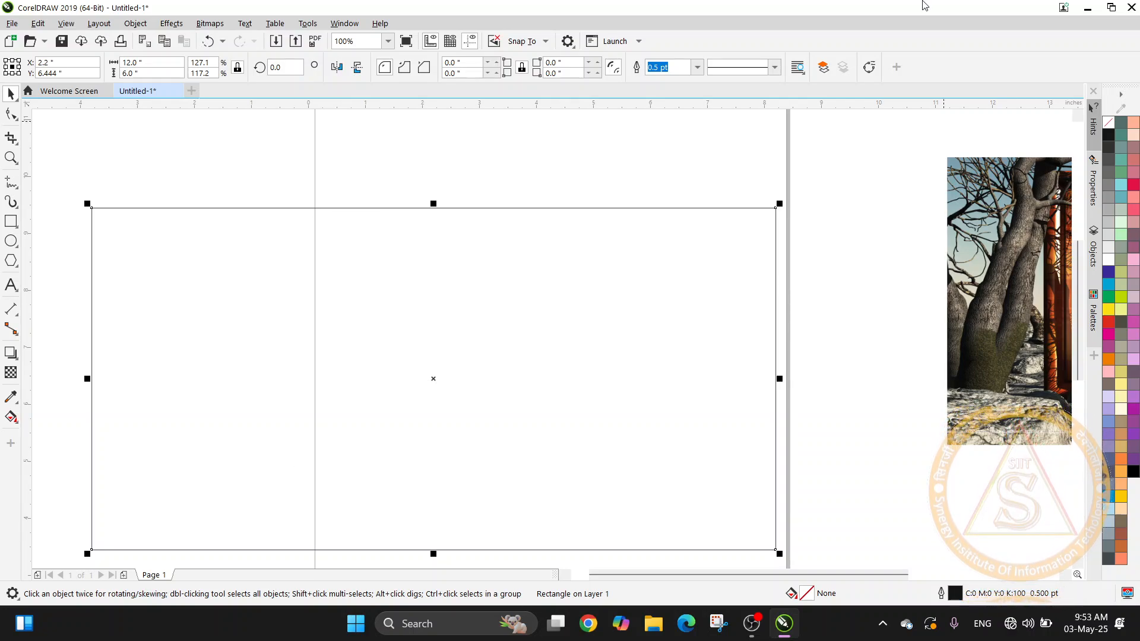
Try an outline width of 1 pt on the rectangle, and thicken it to 8 pt
{"action": "left_click", "coordinate": [698, 67]}
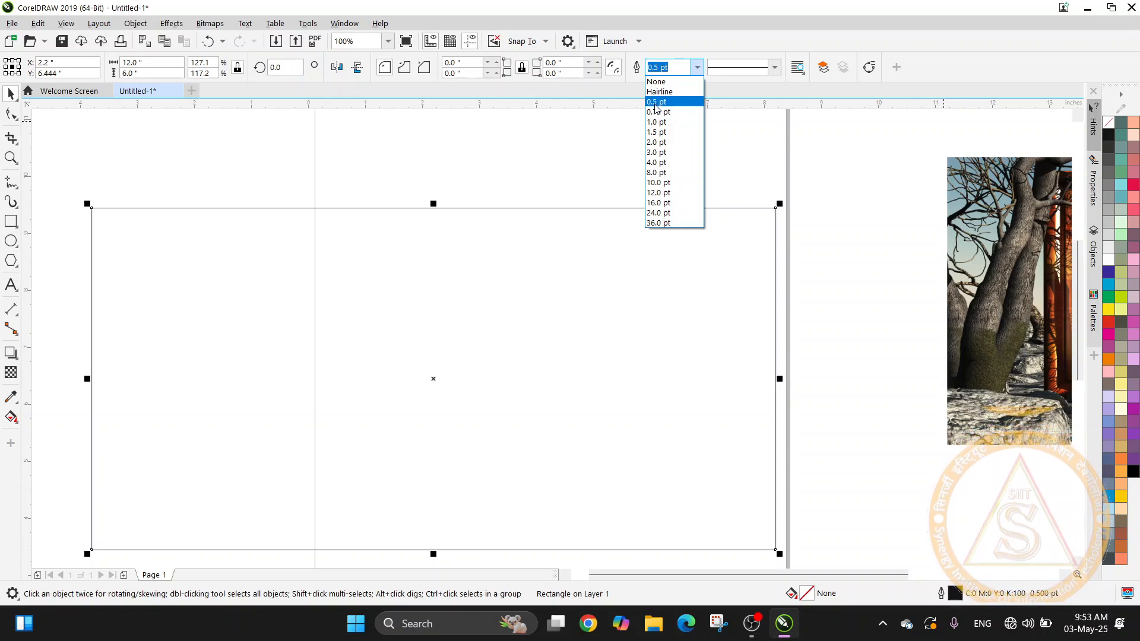
{"action": "left_click", "coordinate": [396, 177]}
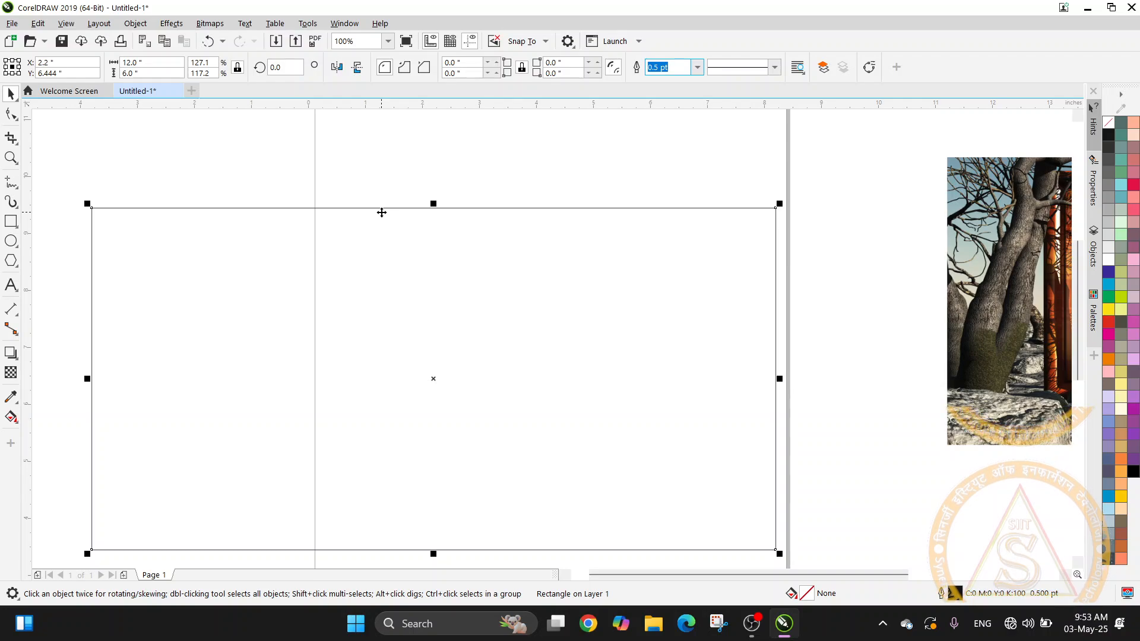
{"action": "left_click", "coordinate": [697, 67]}
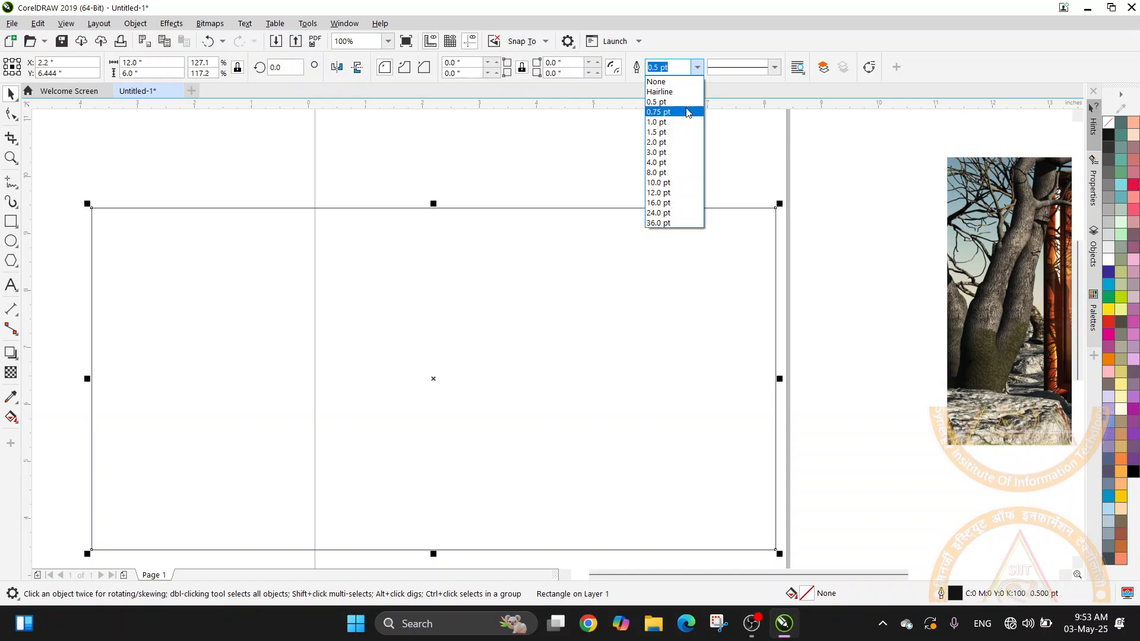
{"action": "key", "text": "Escape"}
{"action": "left_click", "coordinate": [698, 67]}
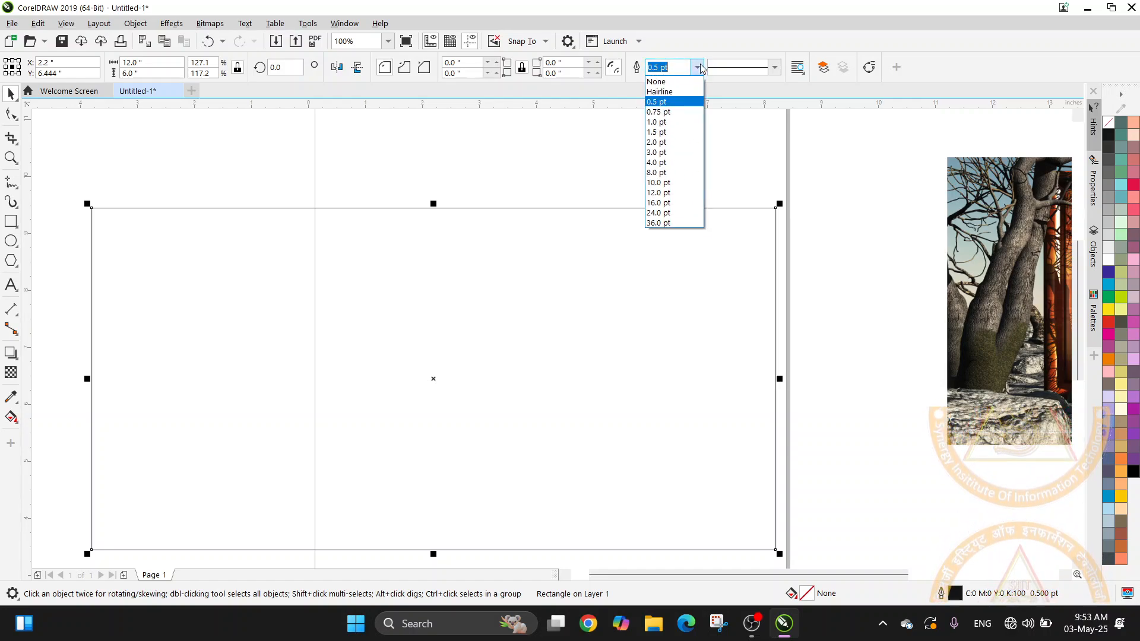
{"action": "left_click", "coordinate": [665, 122]}
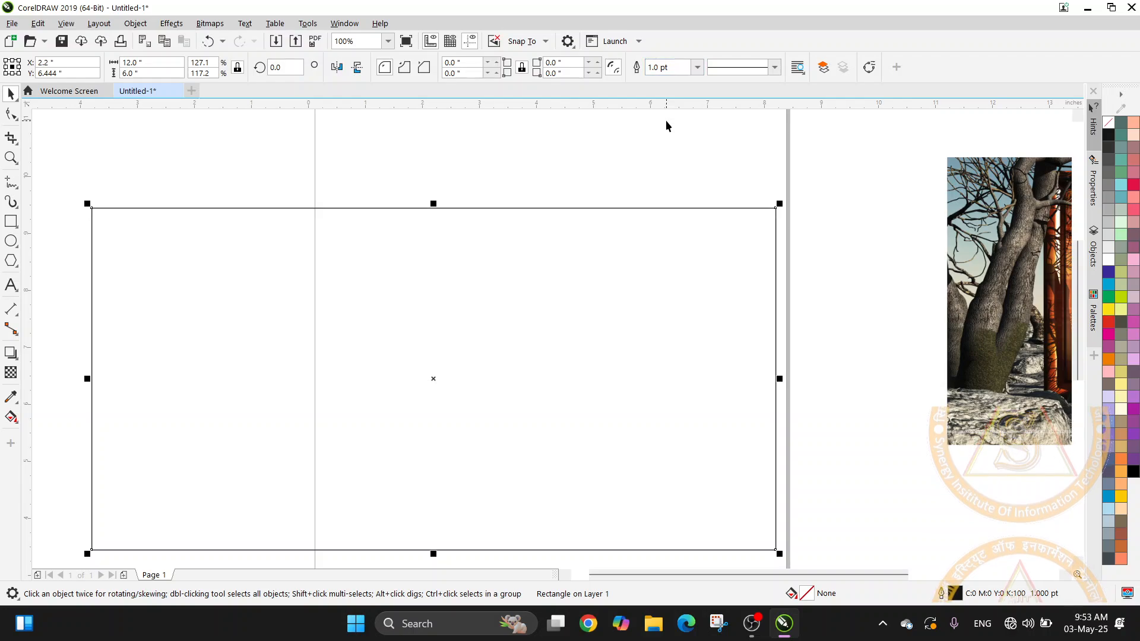
{"action": "left_click", "coordinate": [698, 68]}
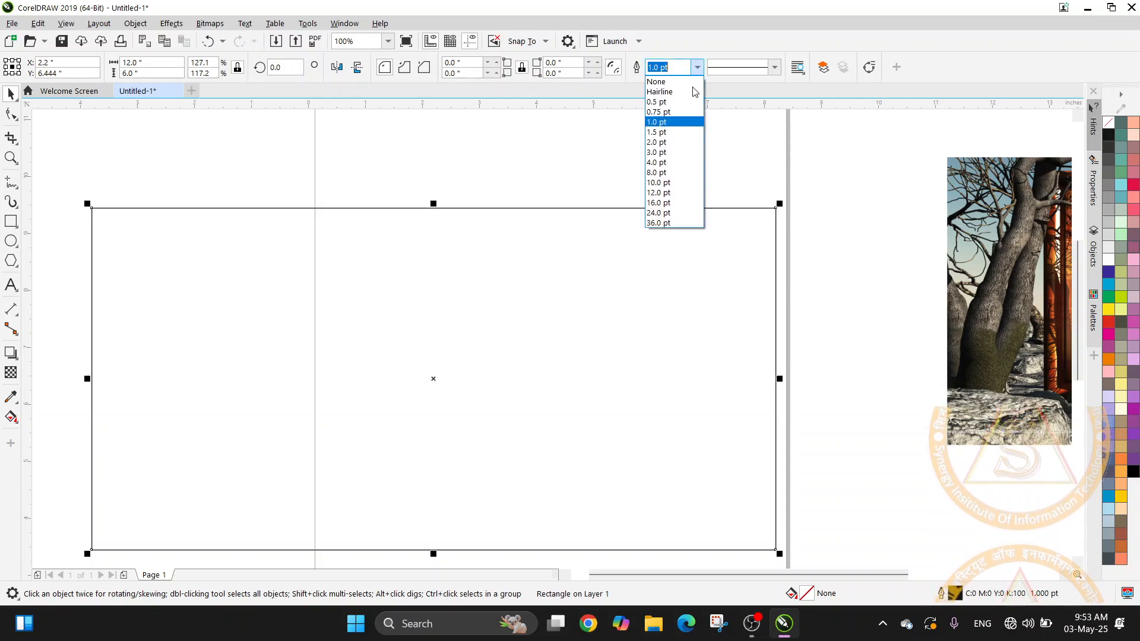
{"action": "left_click", "coordinate": [677, 173]}
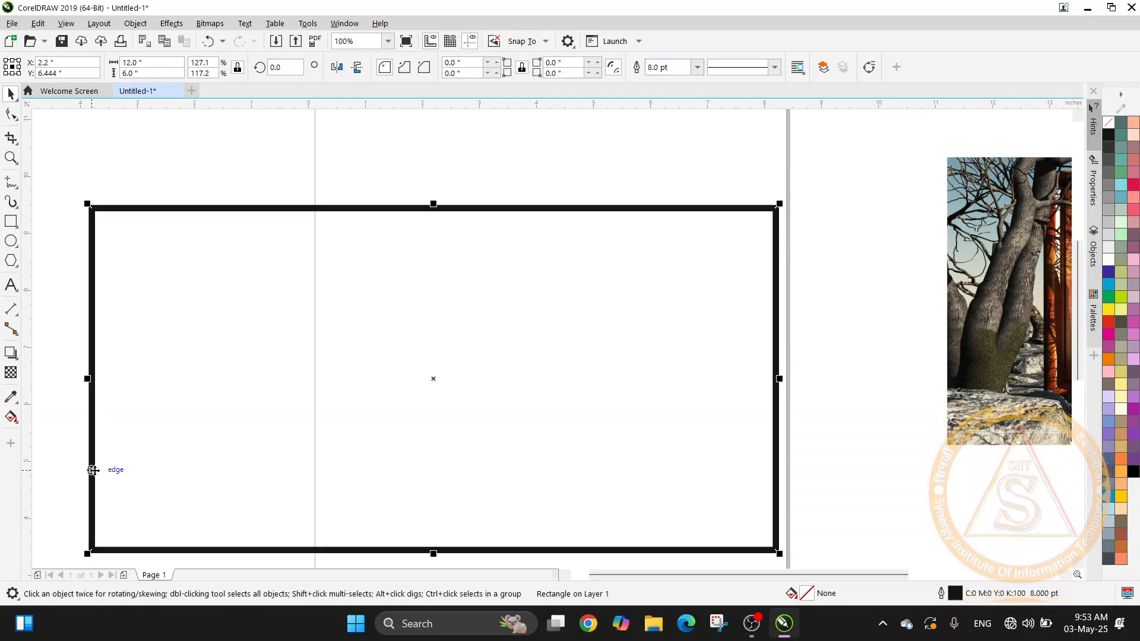
Give the rectangle's outline a dotted line style and set its width to 2 pt
{"action": "left_click", "coordinate": [774, 68]}
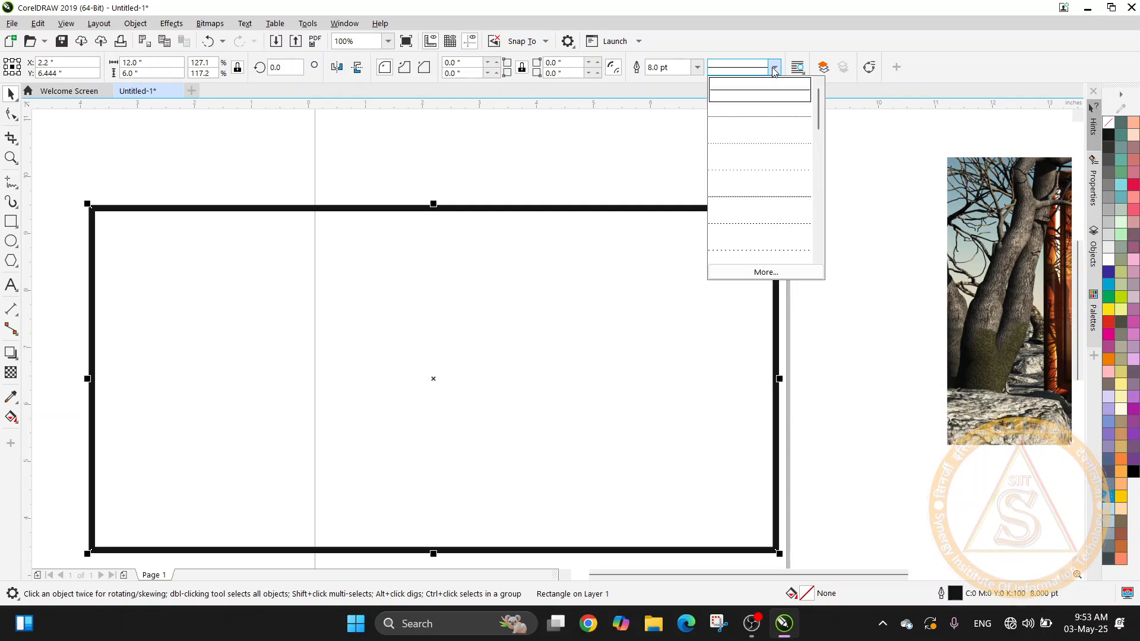
{"action": "left_click", "coordinate": [772, 124]}
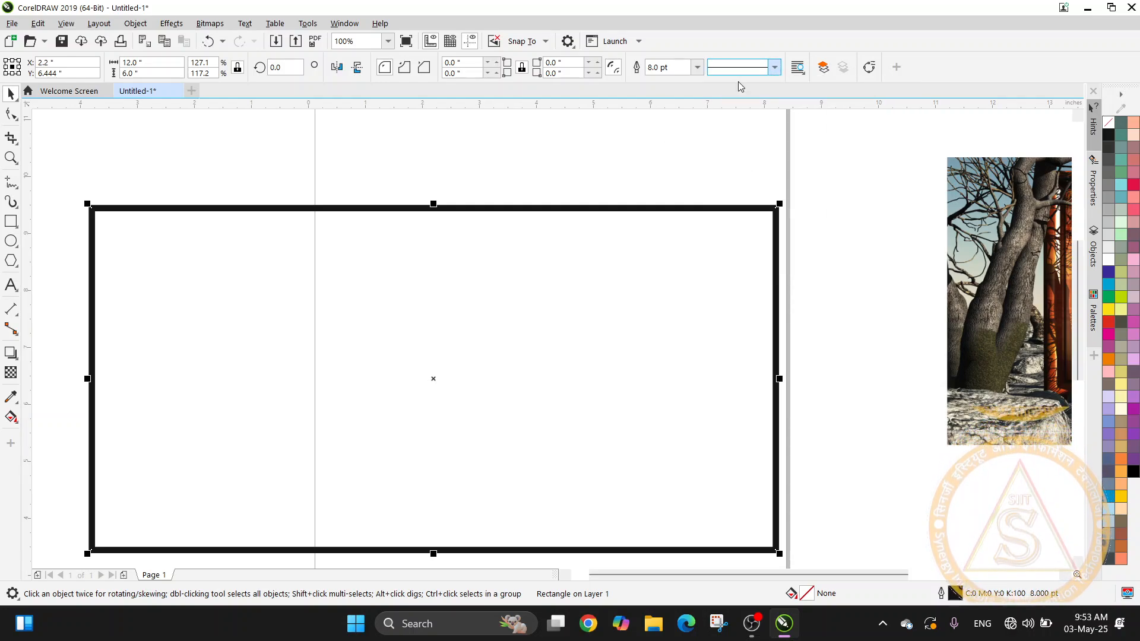
{"action": "left_click", "coordinate": [781, 67]}
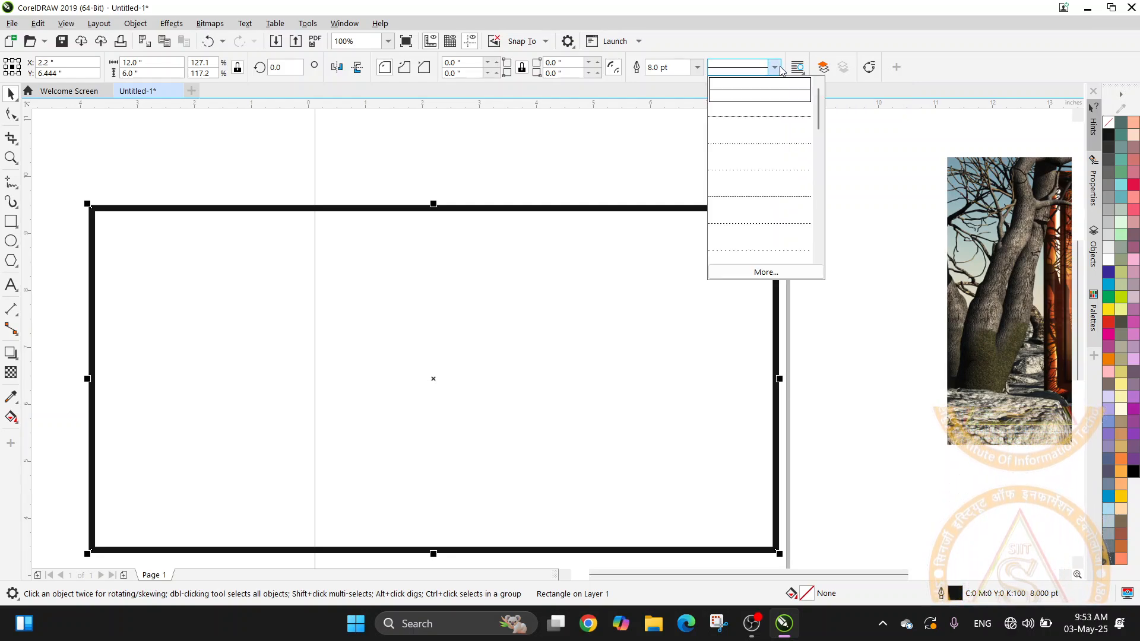
{"action": "left_click", "coordinate": [781, 138]}
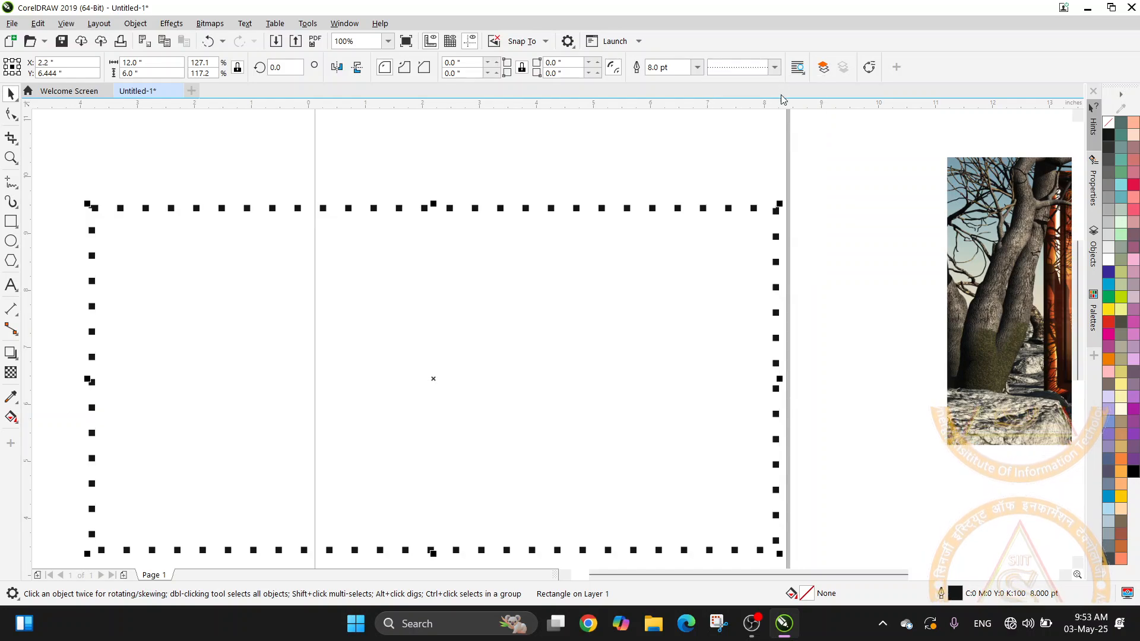
{"action": "left_click", "coordinate": [697, 67]}
{"action": "left_click", "coordinate": [688, 142]}
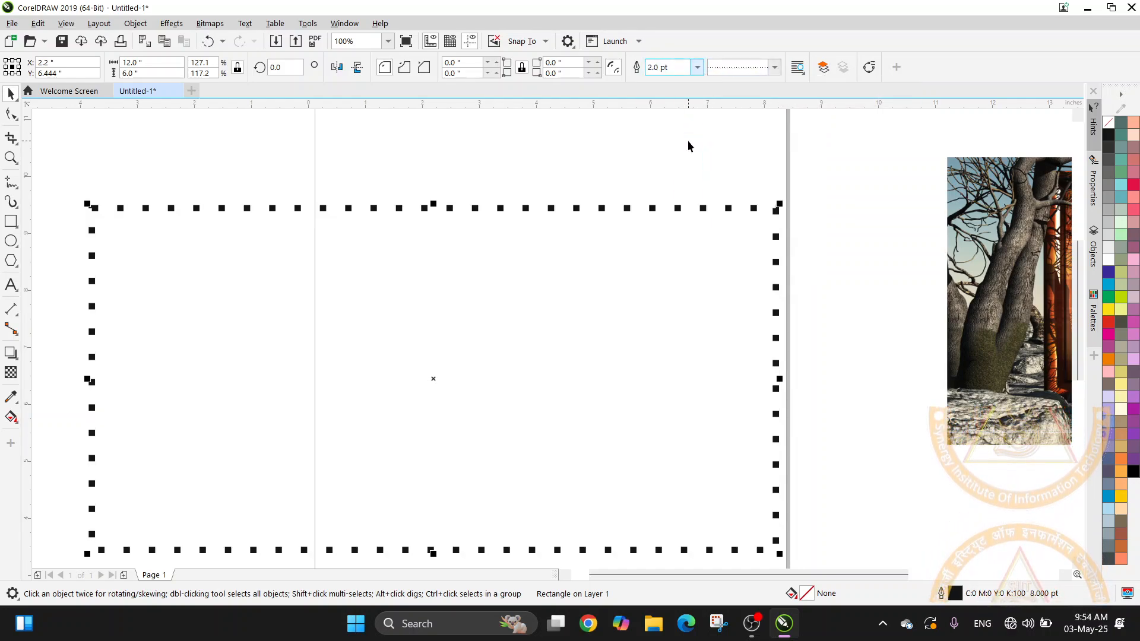
Try a wider-spaced dotted line style and a long-dashed style on the rectangle's outline
{"action": "left_click", "coordinate": [777, 69]}
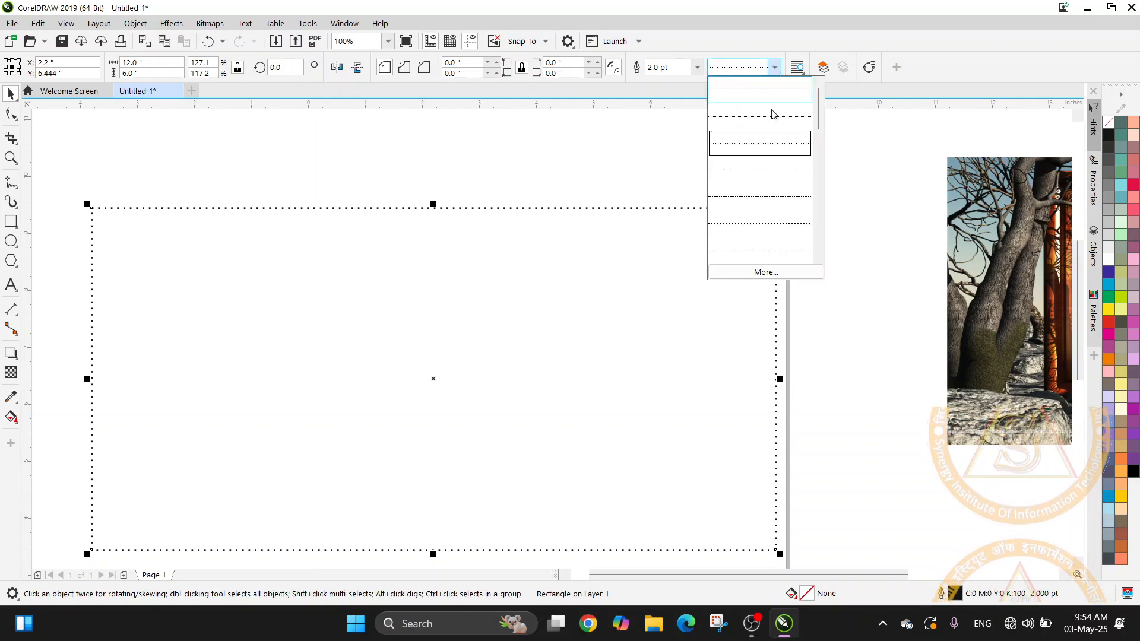
{"action": "left_click", "coordinate": [769, 171]}
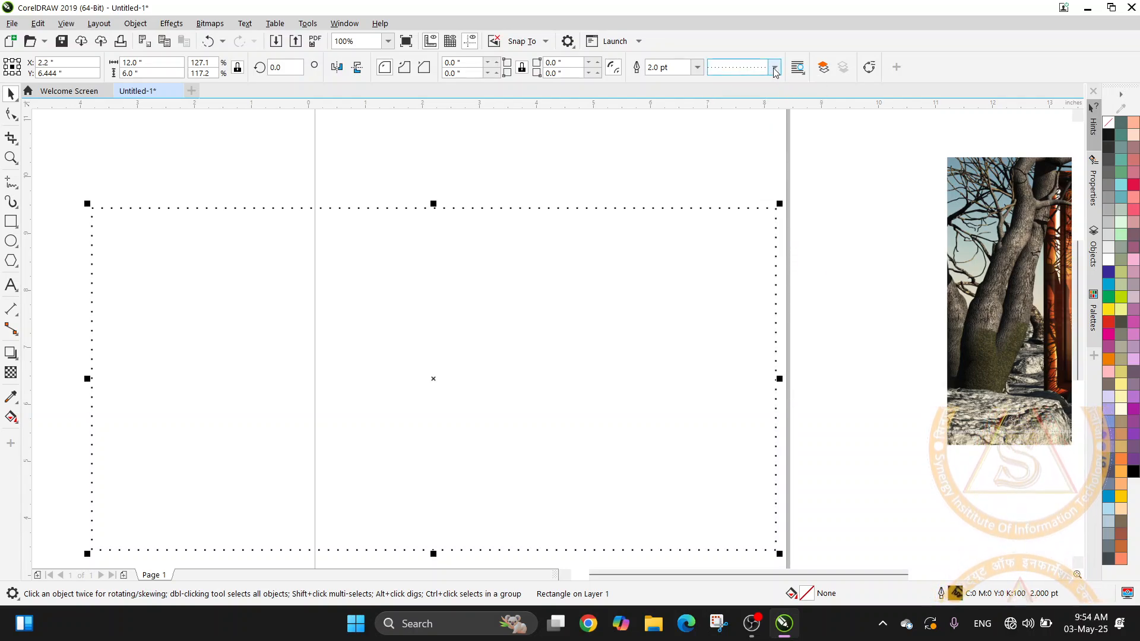
{"action": "left_click", "coordinate": [775, 67]}
{"action": "left_click_drag", "start_coordinate": [818, 114], "coordinate": [822, 159]}
{"action": "left_click", "coordinate": [790, 153]}
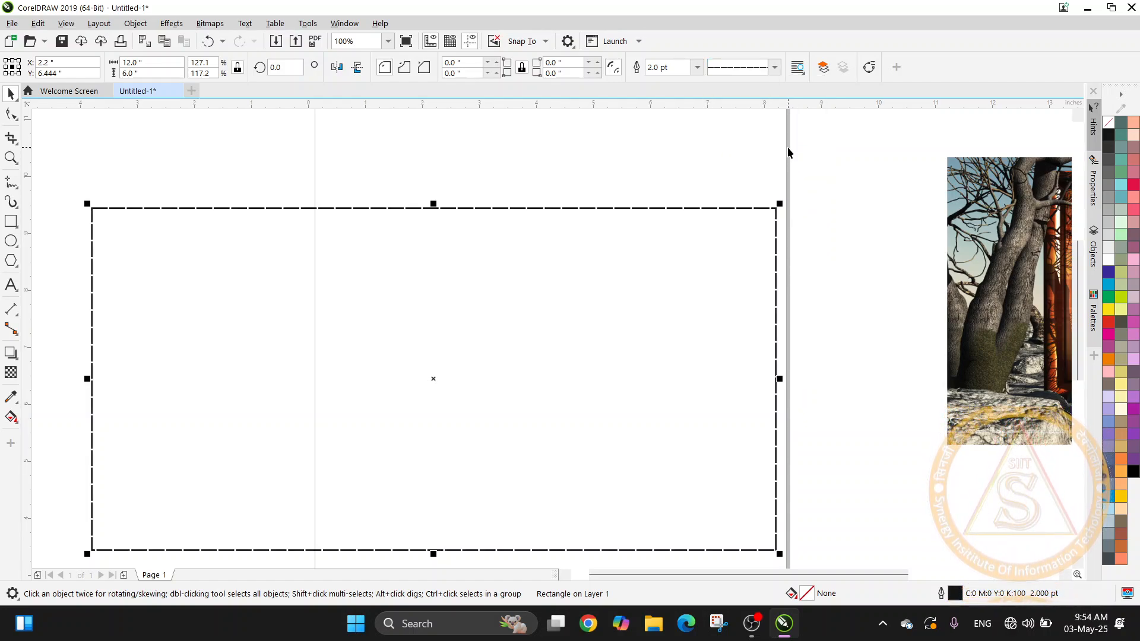
Compare several dash-dot line styles on the rectangle's outline, finishing with a widely spaced dash-dot pattern
{"action": "left_click", "coordinate": [776, 70]}
{"action": "scroll", "coordinate": [790, 172], "scroll_direction": "down", "scroll_amount": 3}
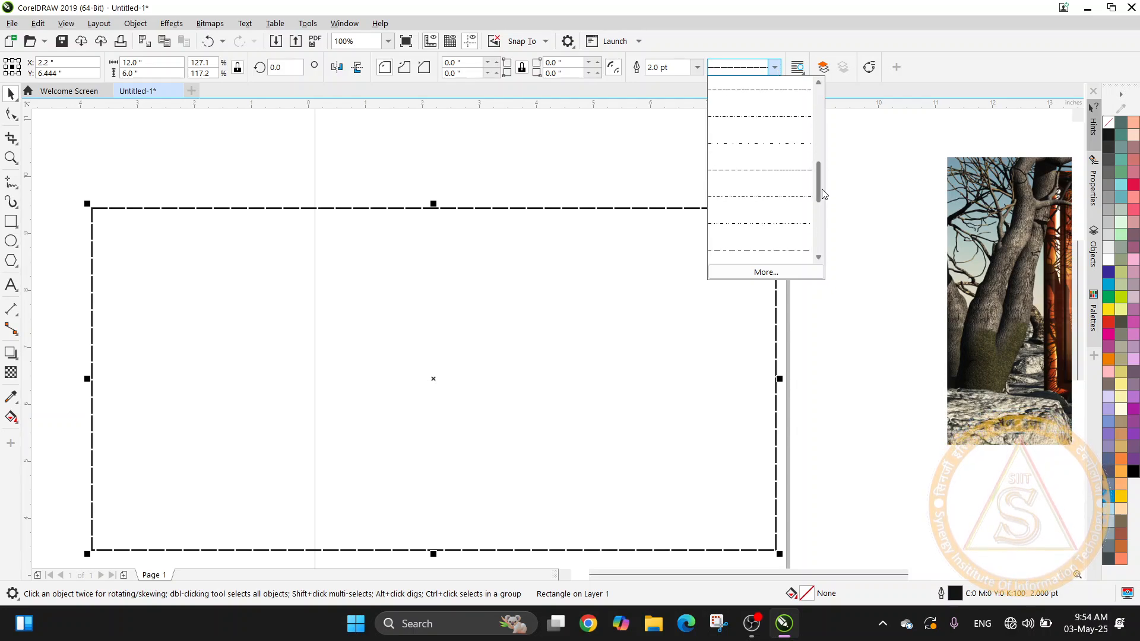
{"action": "left_click", "coordinate": [791, 172]}
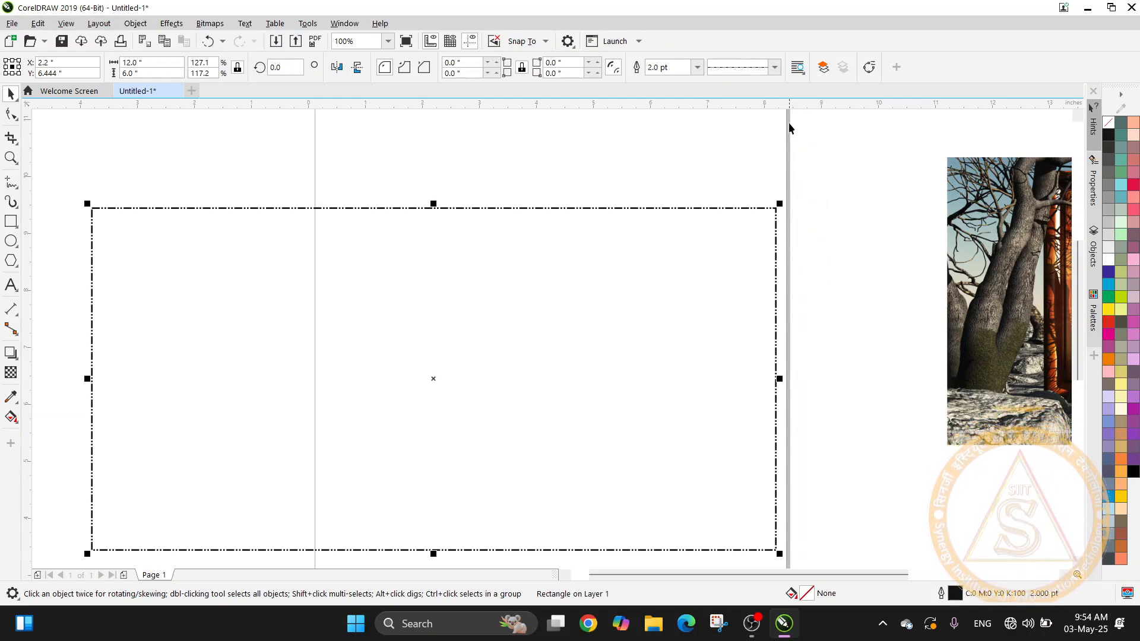
{"action": "left_click", "coordinate": [776, 68]}
{"action": "left_click", "coordinate": [782, 172]}
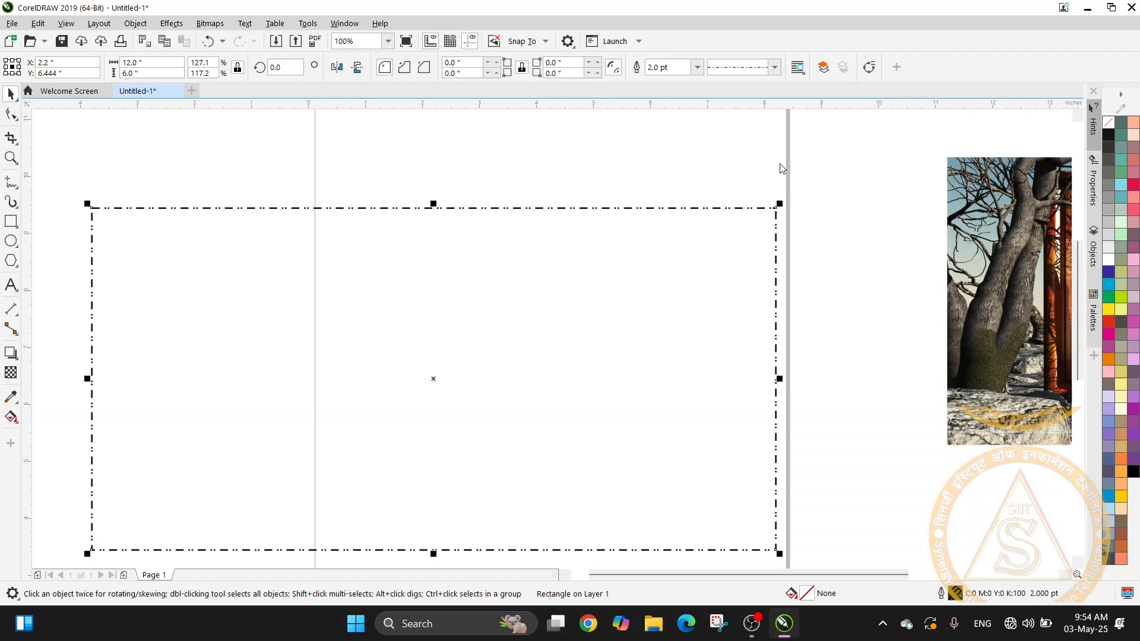
{"action": "left_click", "coordinate": [775, 66]}
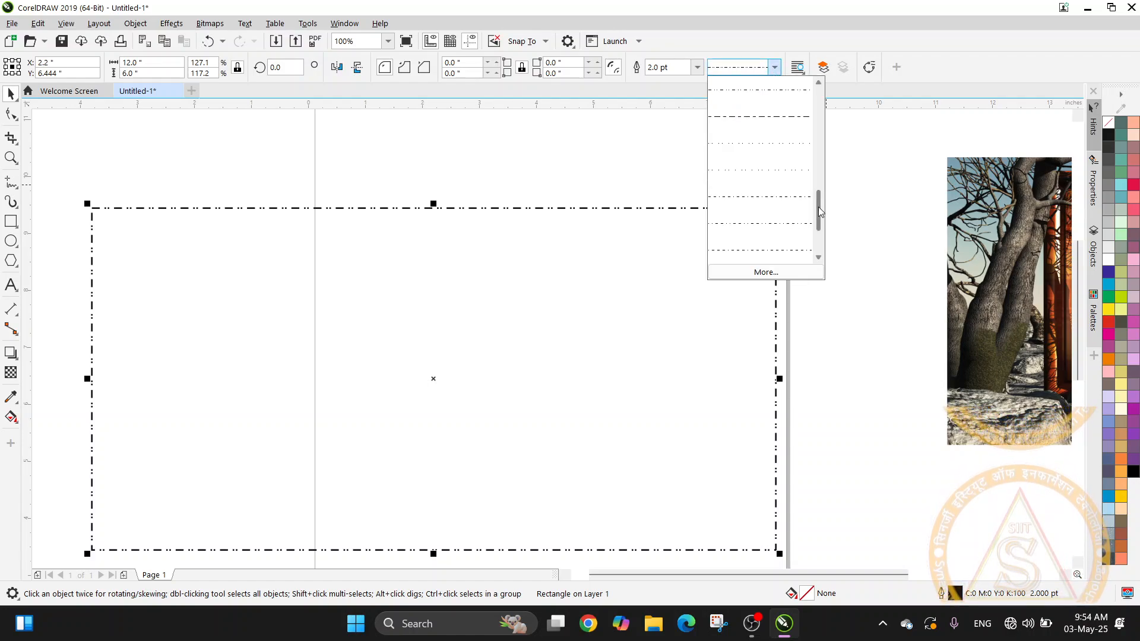
{"action": "left_click", "coordinate": [796, 197]}
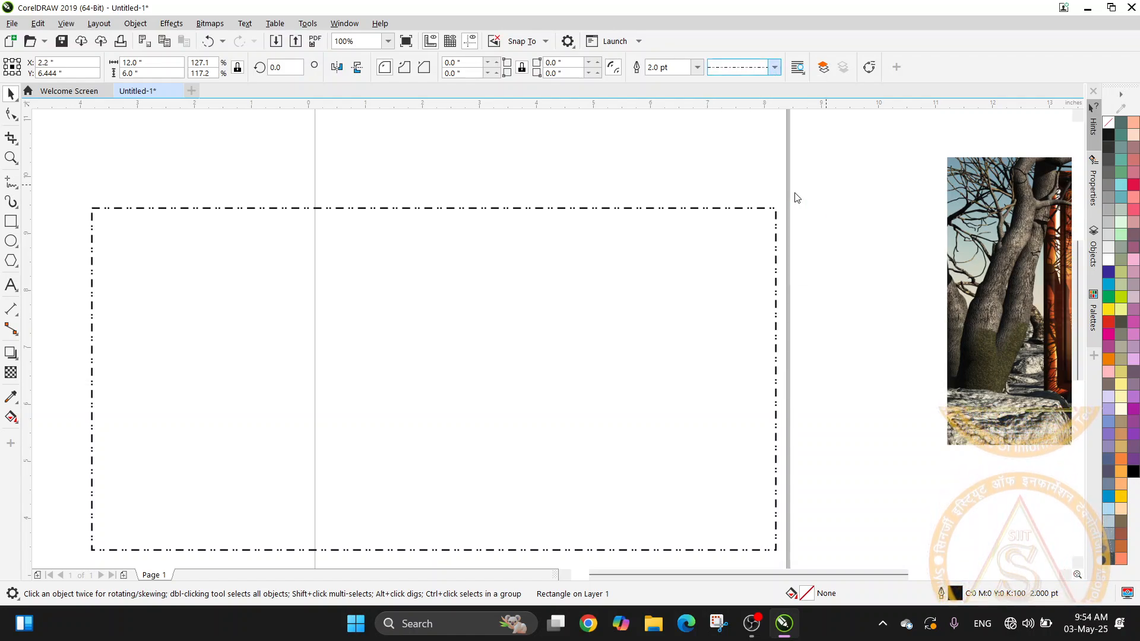
{"action": "left_click", "coordinate": [775, 67]}
{"action": "left_click", "coordinate": [767, 226]}
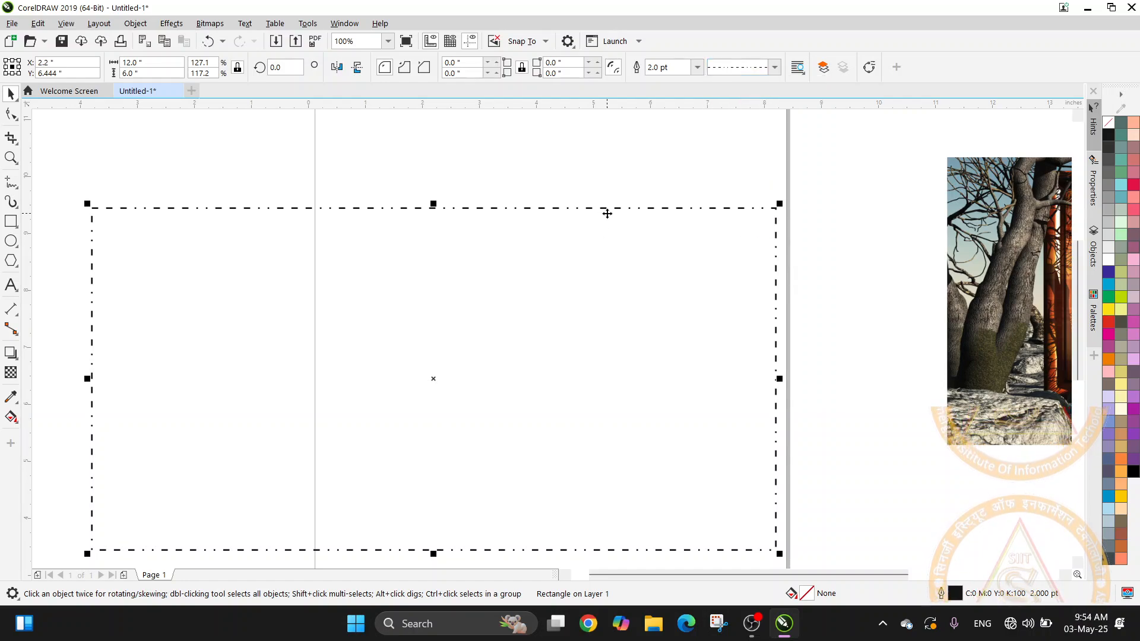